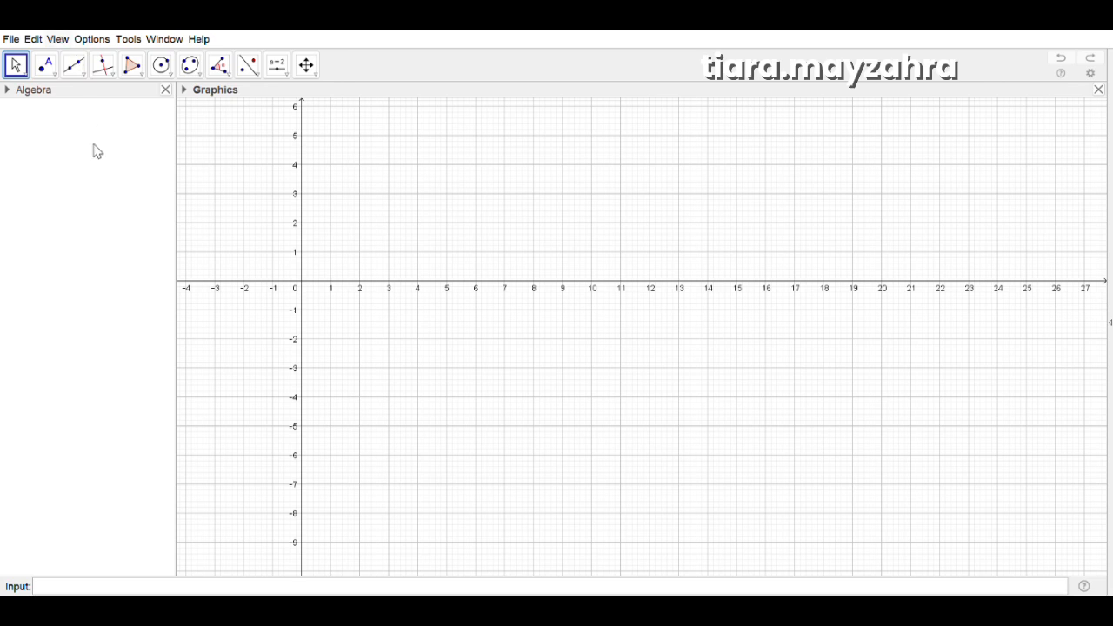
Show the 3D graphics view beside the 2D view and hide the grid in the 2D view
key(ctrl+shift+3)
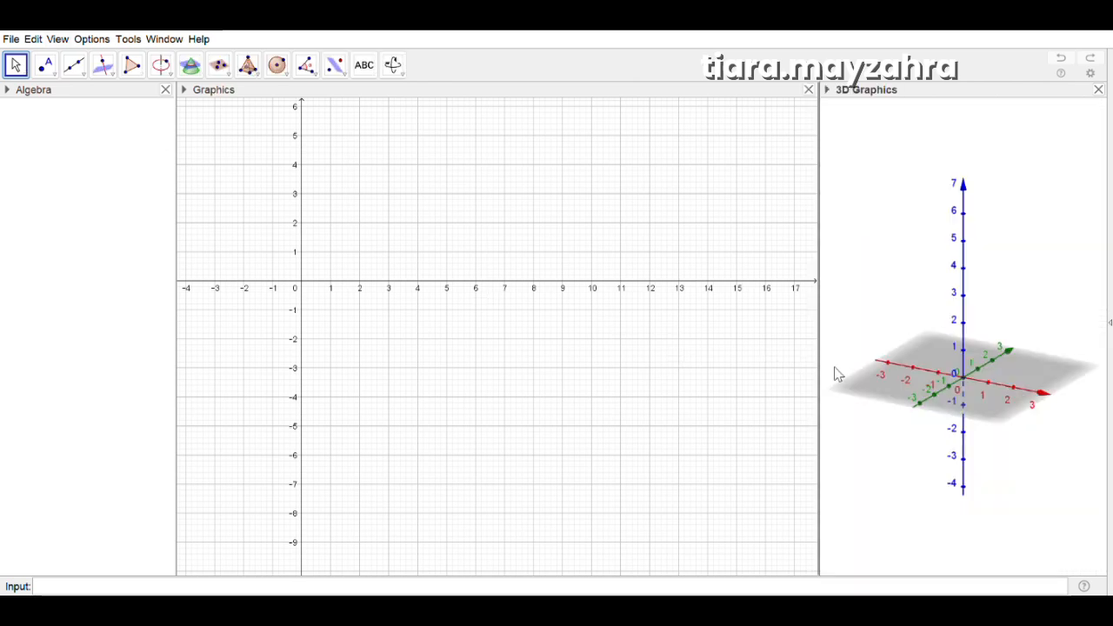
click(462, 209)
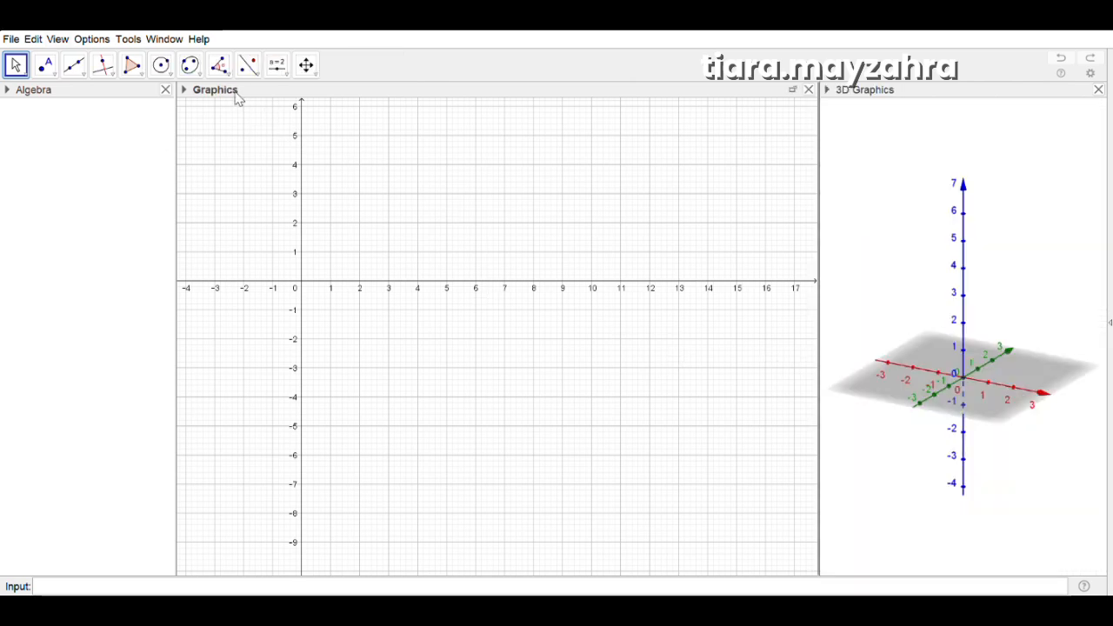
click(184, 90)
click(206, 106)
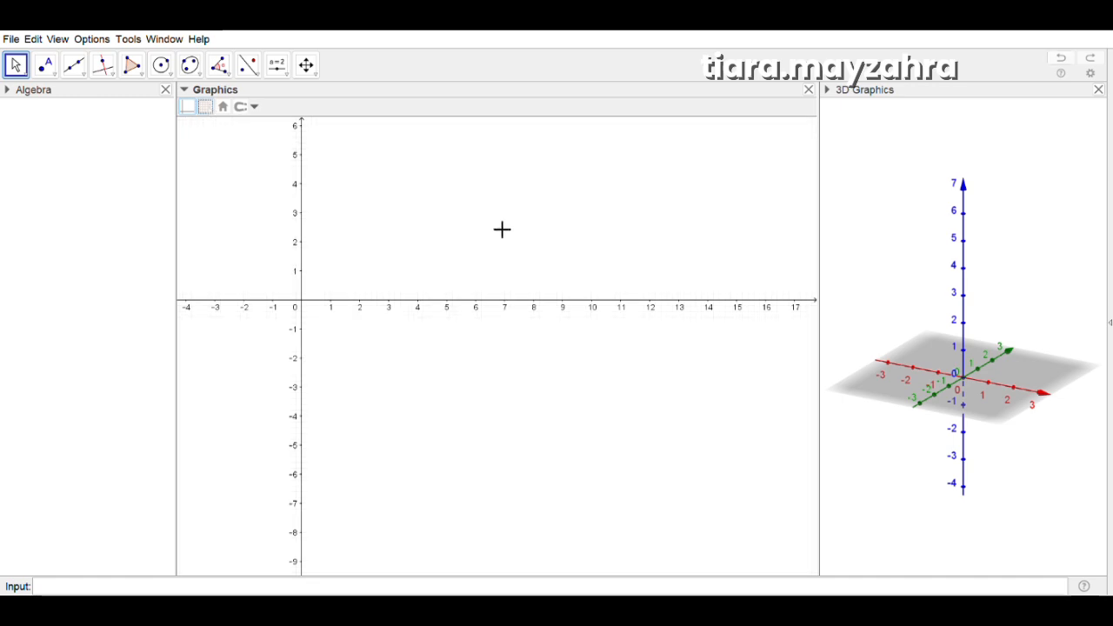
Place a point at the origin in the 2D view
click(46, 64)
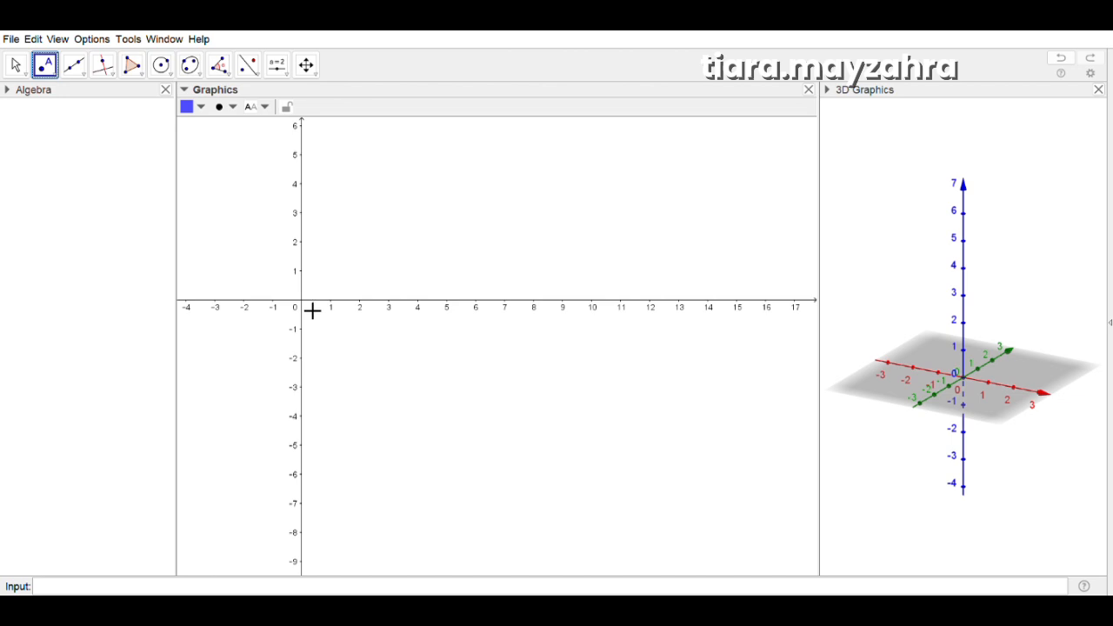
click(306, 305)
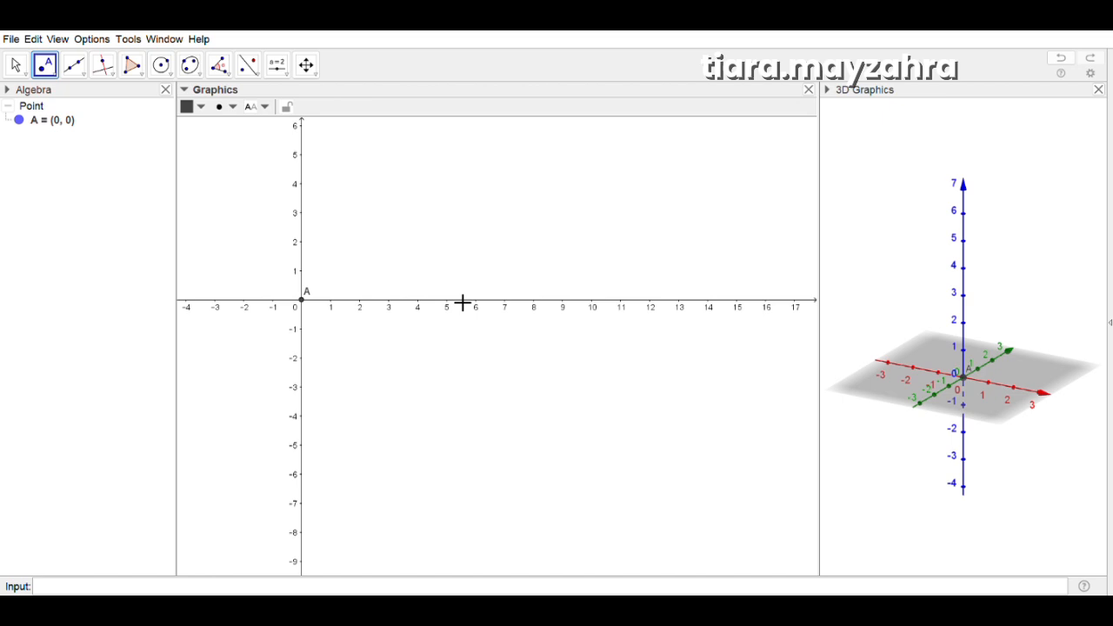
Rotate the 3D view and shift the origin so the positive x-axis has more room
click(872, 258)
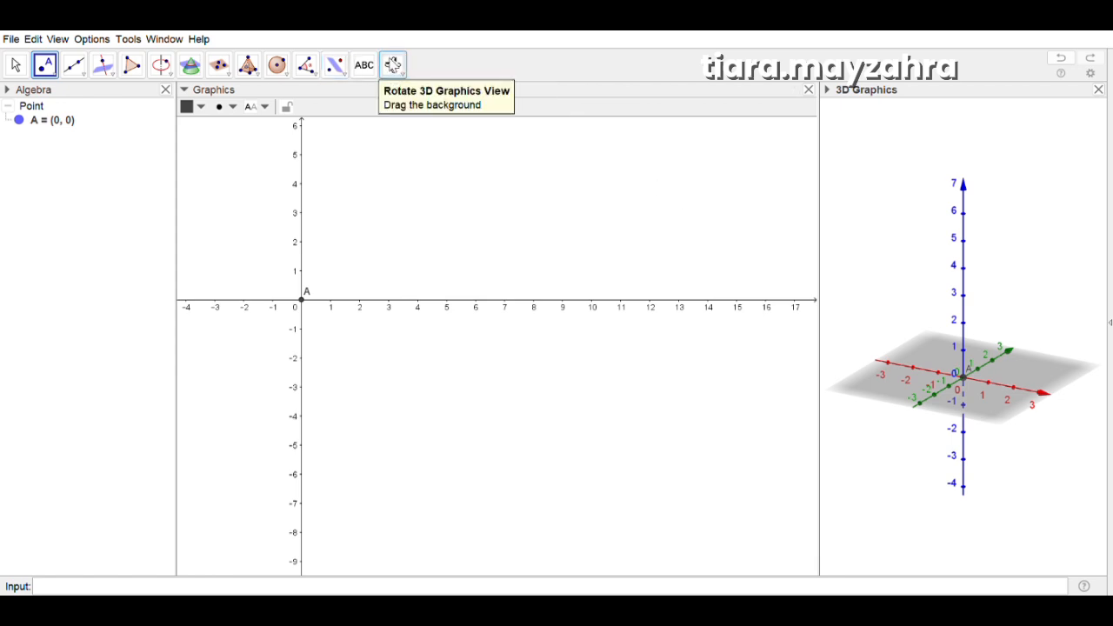
click(393, 64)
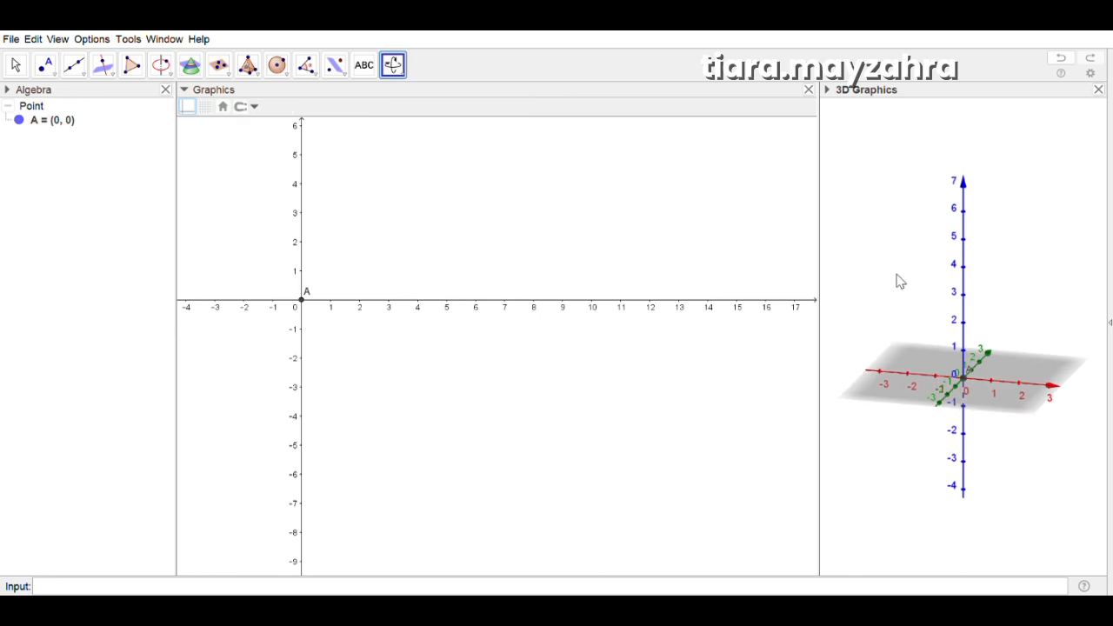
mouse_move(901, 283)
mouse_down()
mouse_move(894, 273)
mouse_move(902, 279)
mouse_up()
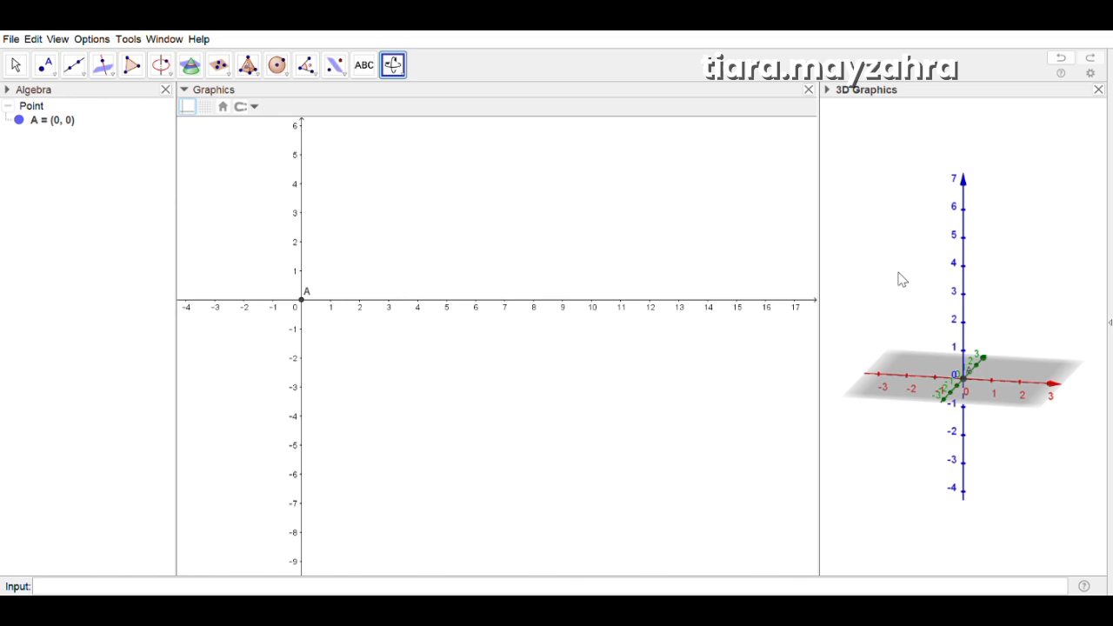
drag(899, 272, 898, 274)
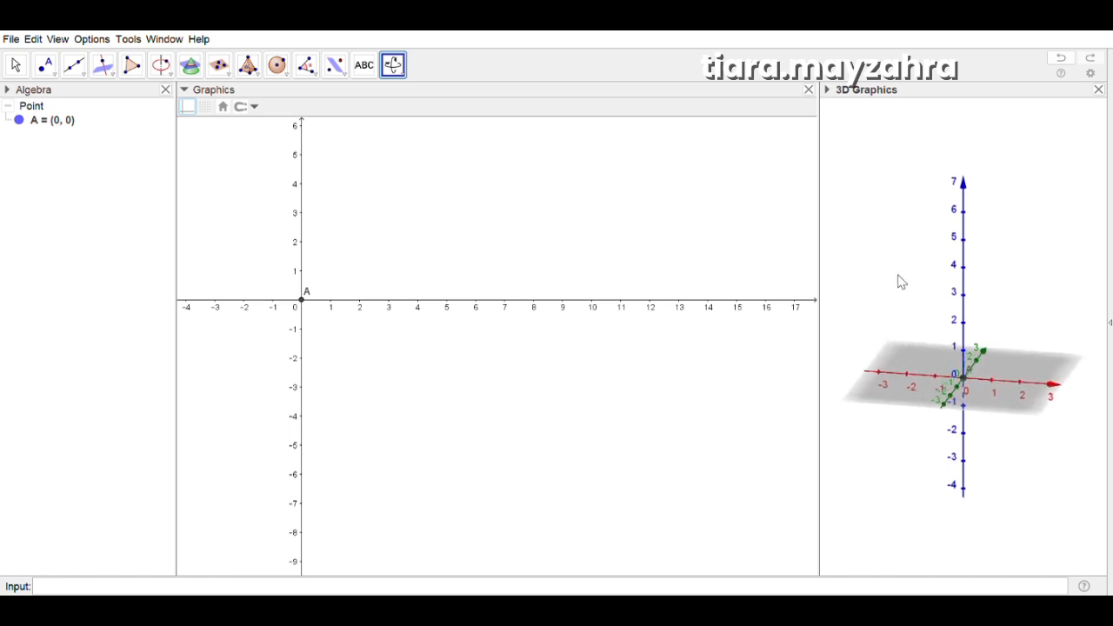
click(393, 65)
drag(931, 367, 843, 352)
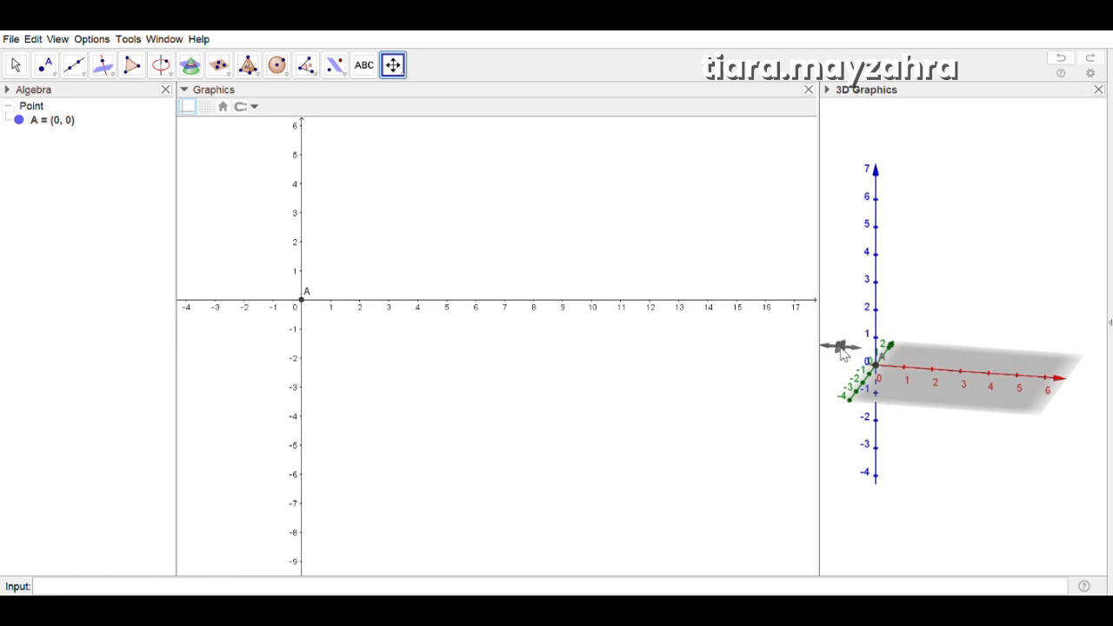
click(402, 73)
click(422, 98)
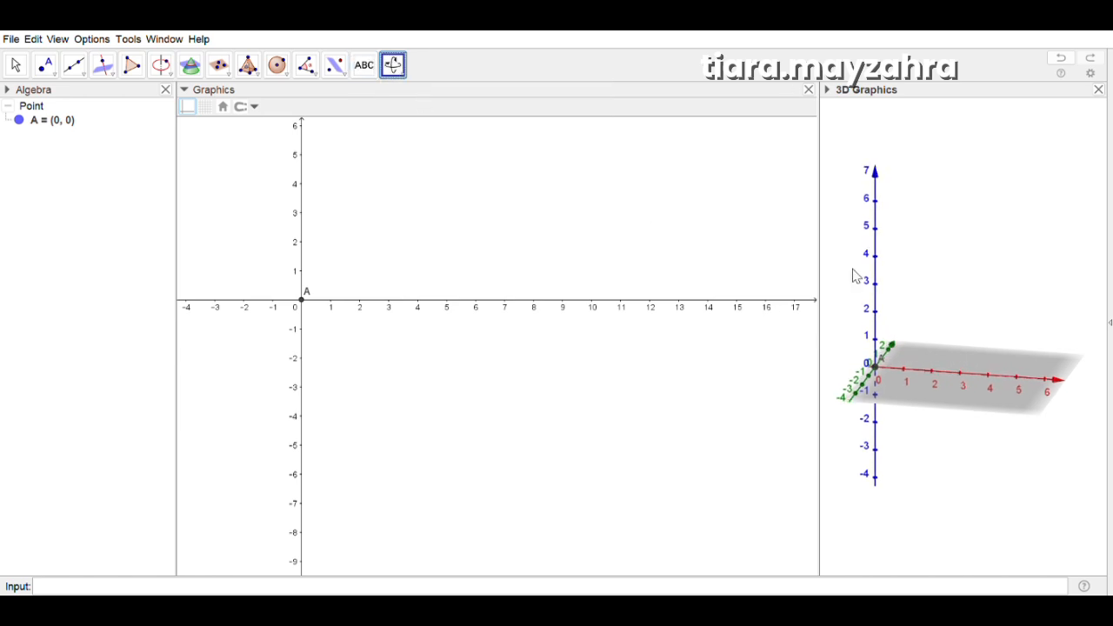
drag(852, 269, 935, 260)
Add two sliders to the 2D view: r with a maximum of 3 and t ranging from 0 to 6
click(594, 177)
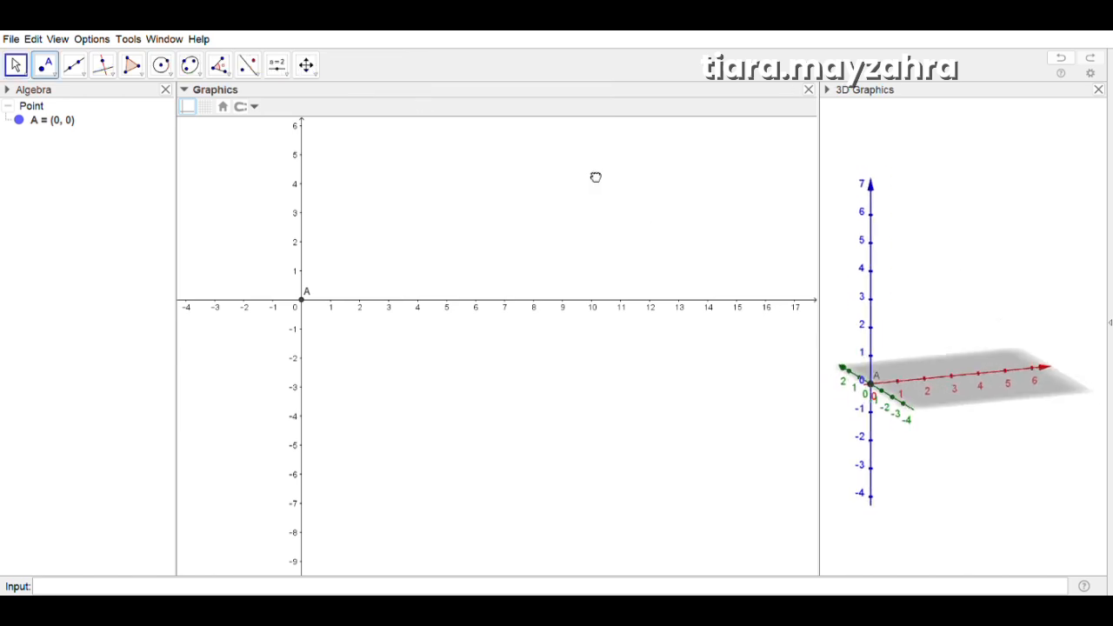
click(277, 66)
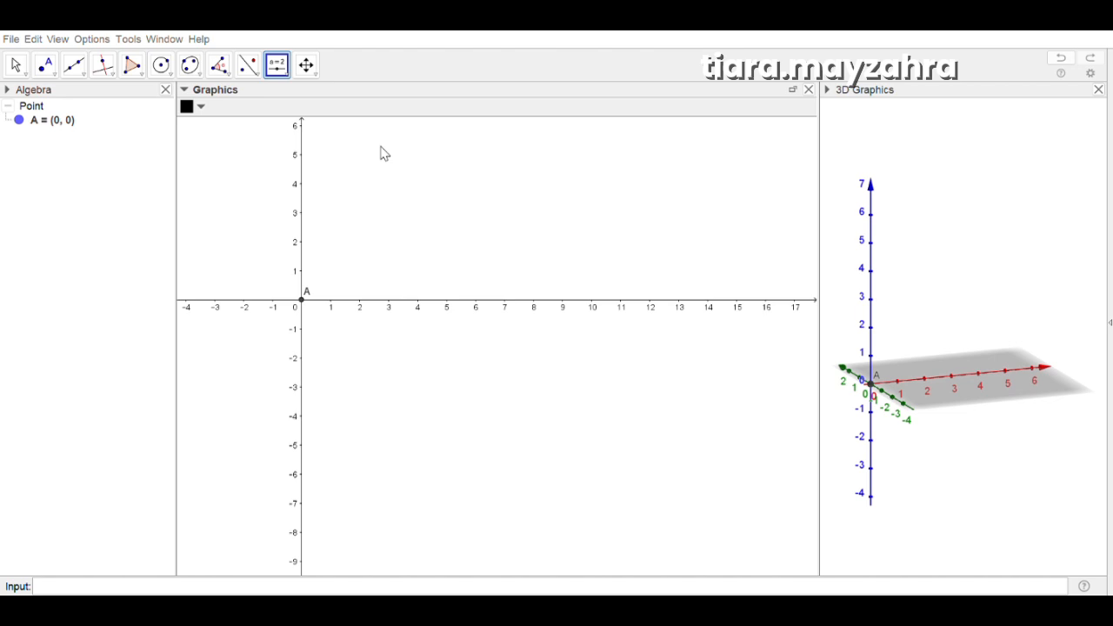
click(381, 147)
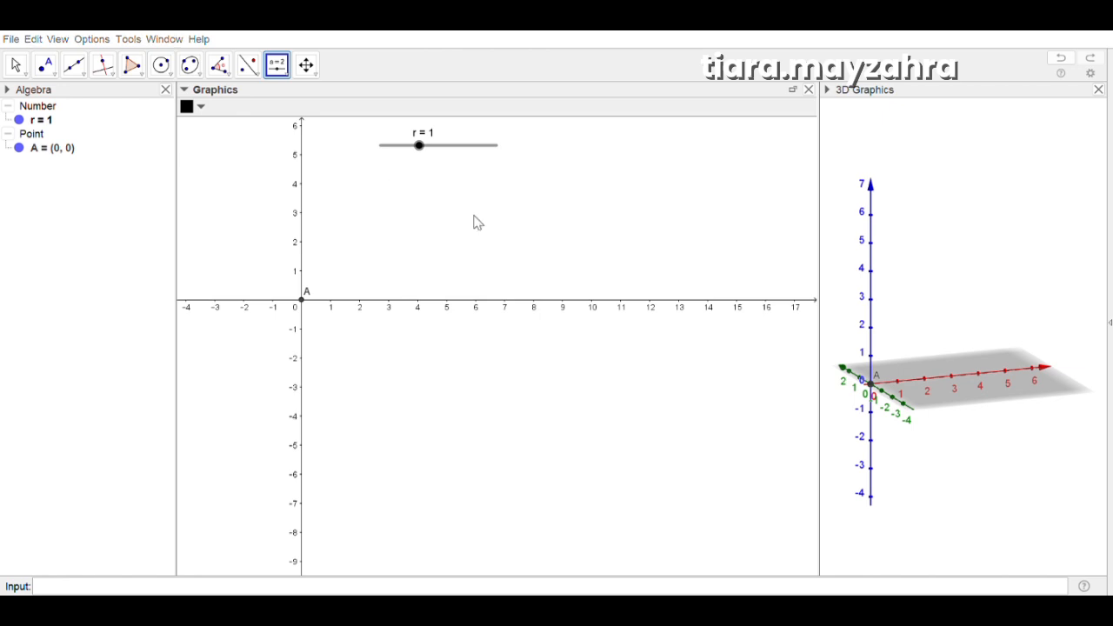
click(530, 384)
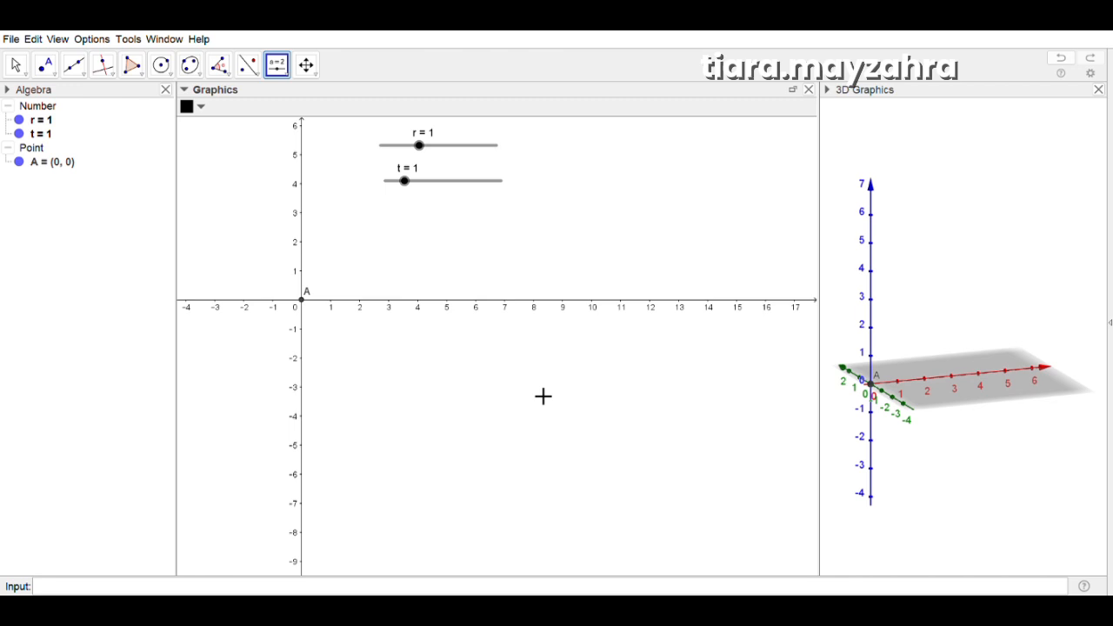
Define the point B = (0, 0, t) on the z-axis, controlled by slider t
click(74, 587)
text(B)
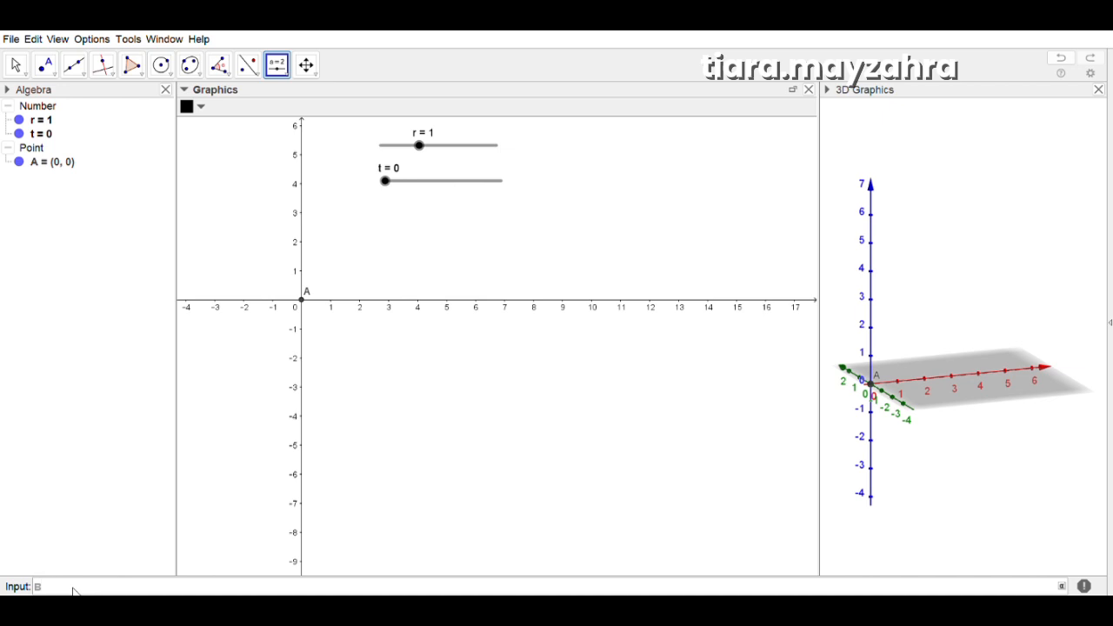
text(=(0,0,t)
key(BackSpace)
text(t)
key(Return)
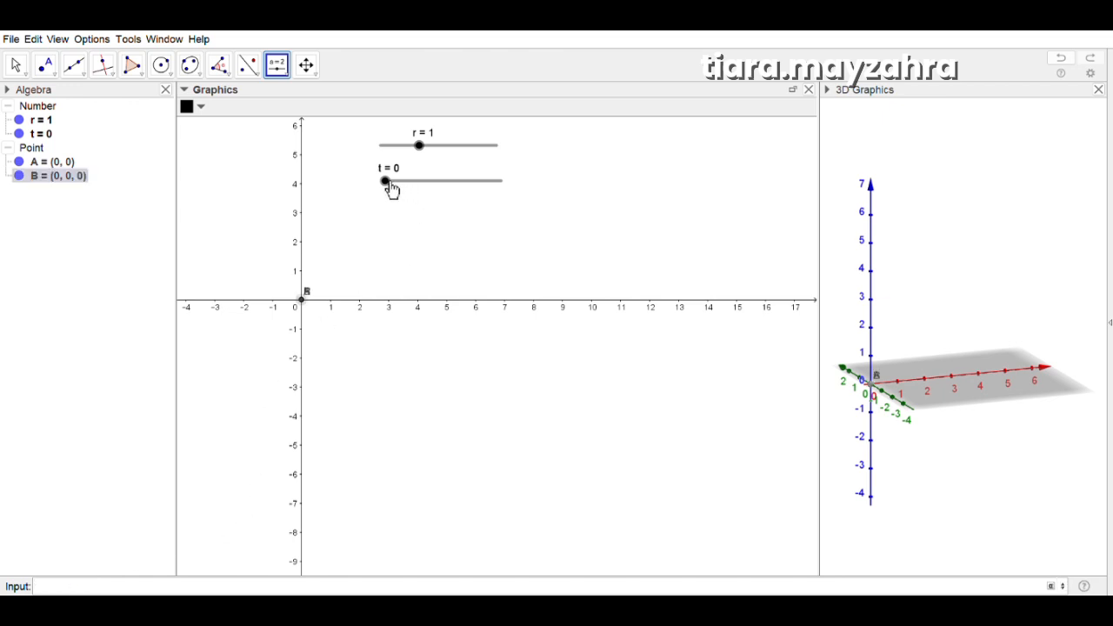
Set slider t to 6 and slider r to 3
drag(391, 189, 521, 165)
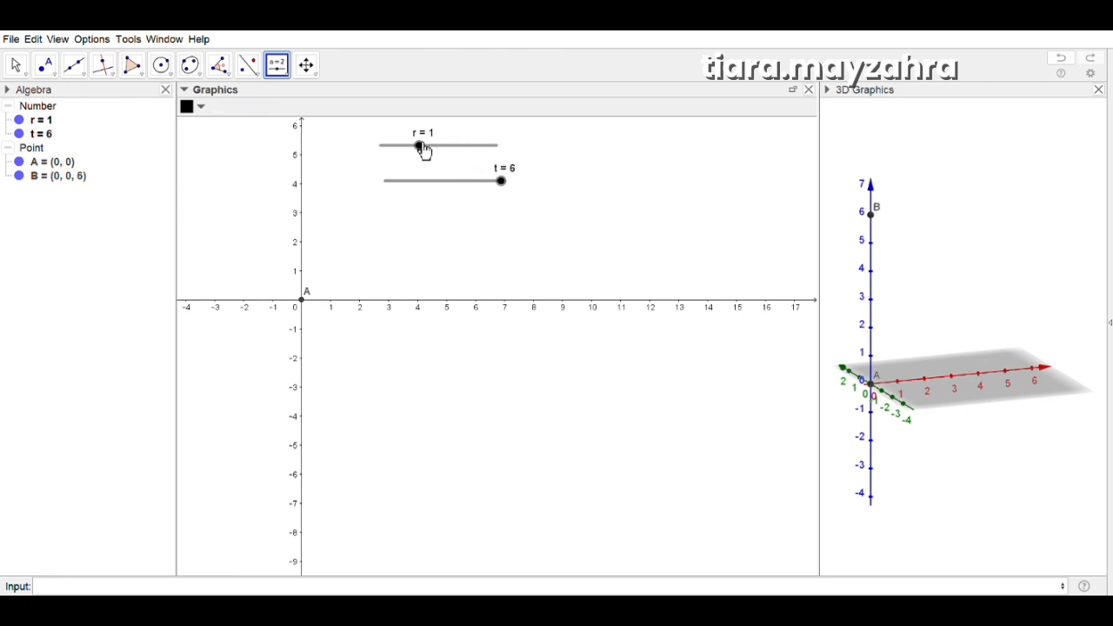
drag(422, 146, 539, 139)
Create a cylinder from point A to point B with a radius of 3
click(821, 256)
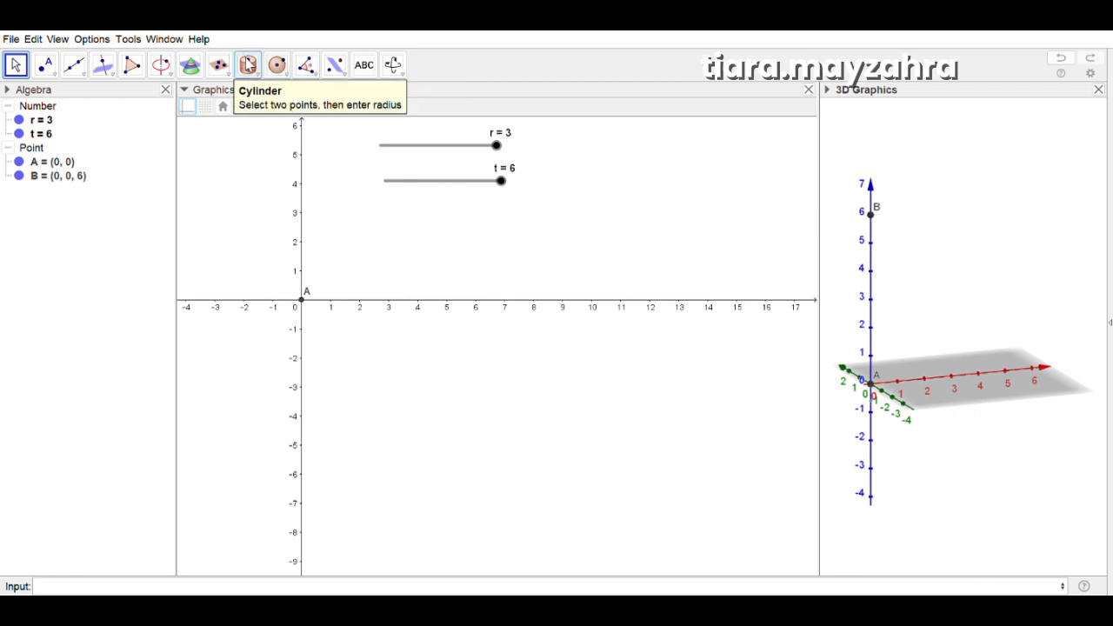
click(247, 65)
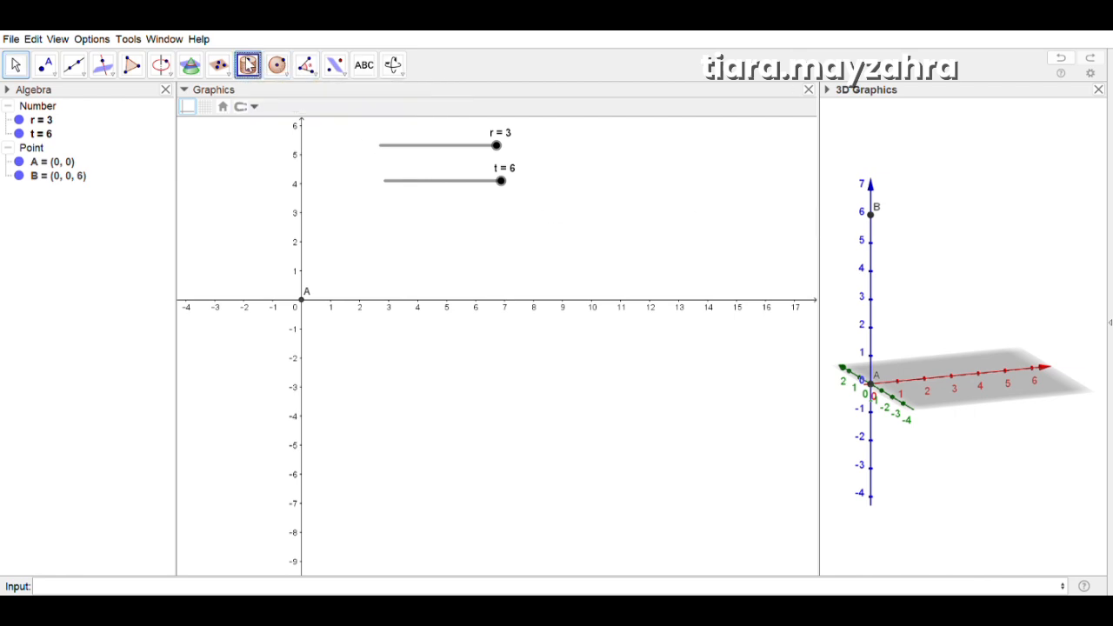
click(873, 384)
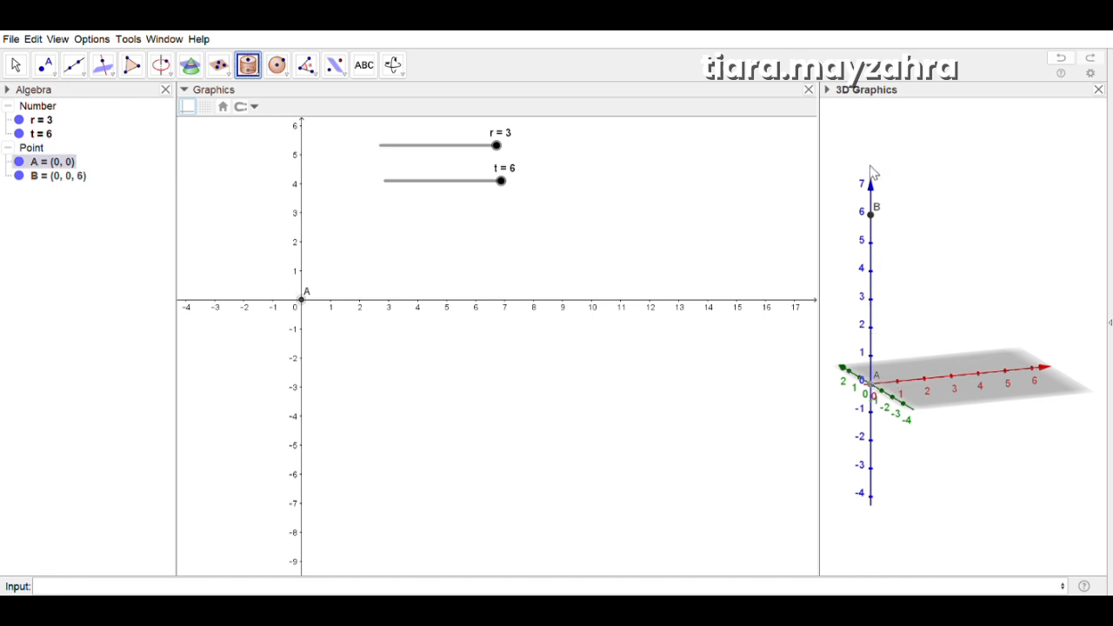
key(Escape)
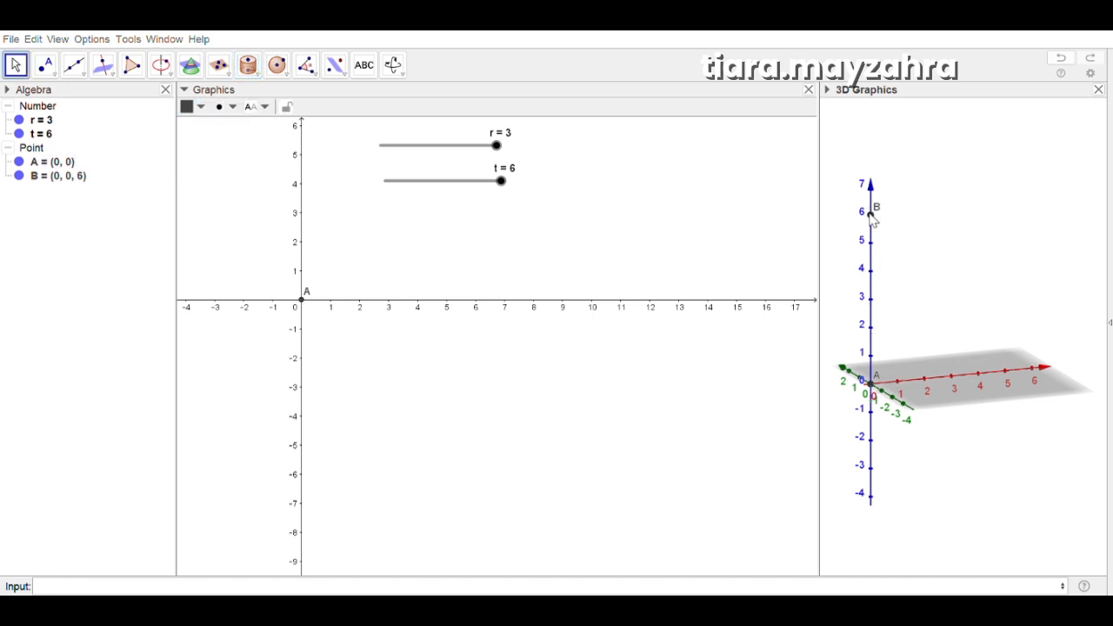
click(687, 268)
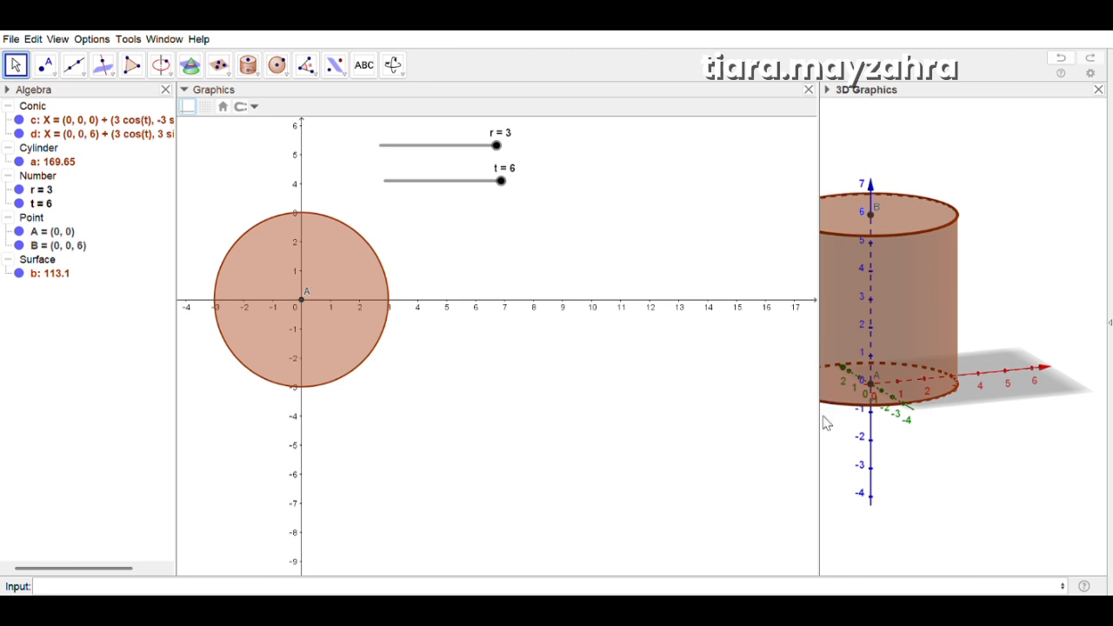
Enlarge the 3D view, zoom out, and rescale and shift its axes to leave room along the positive x-axis
drag(820, 426, 606, 469)
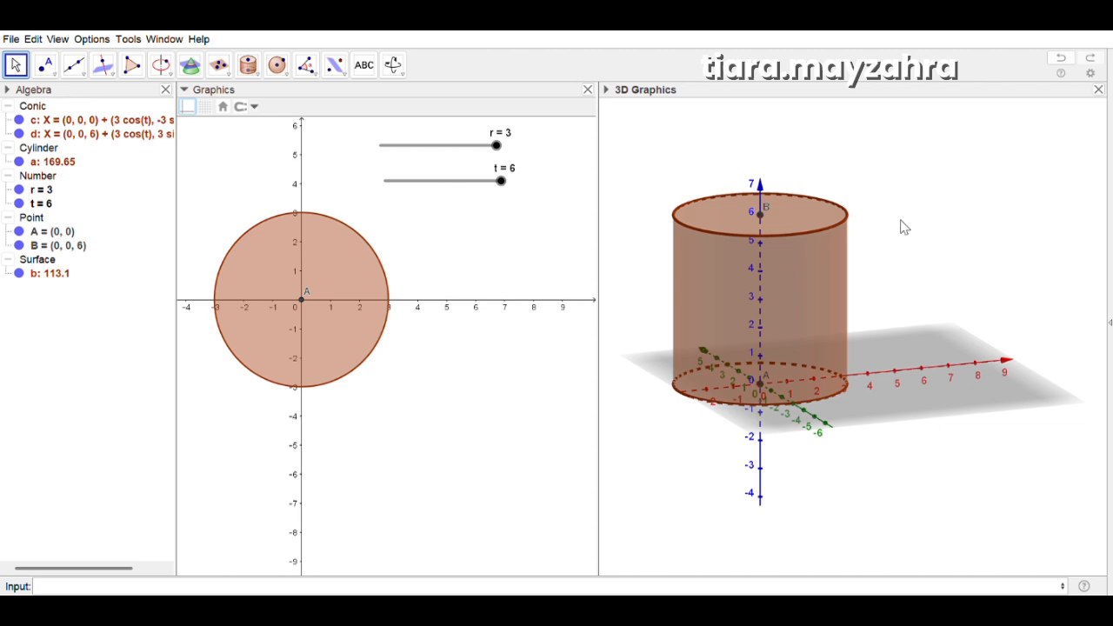
click(392, 64)
click(971, 271)
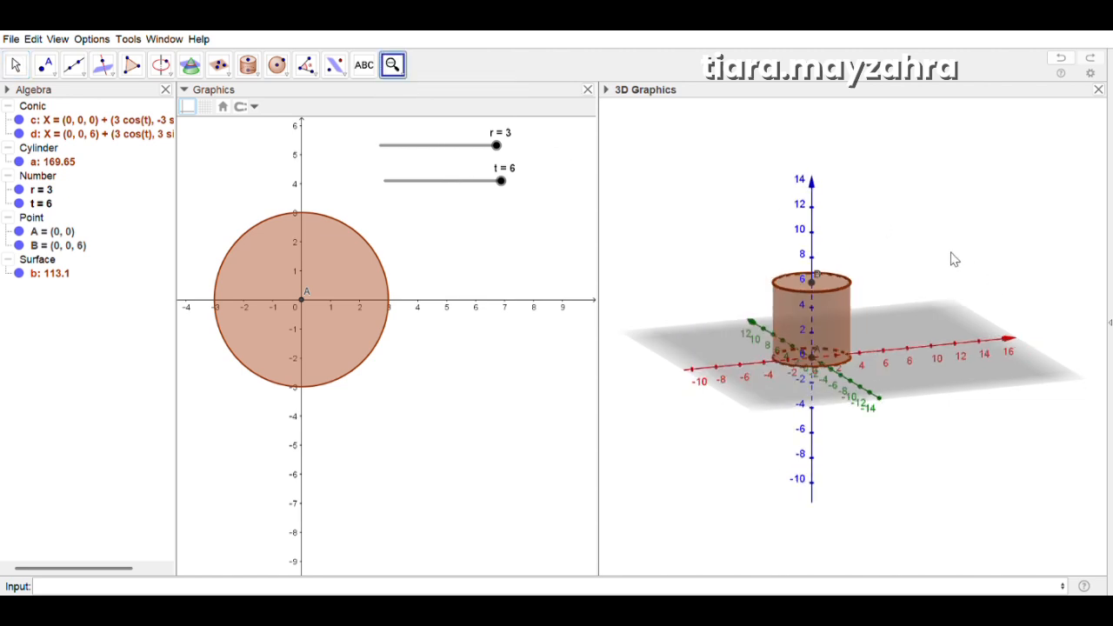
click(953, 258)
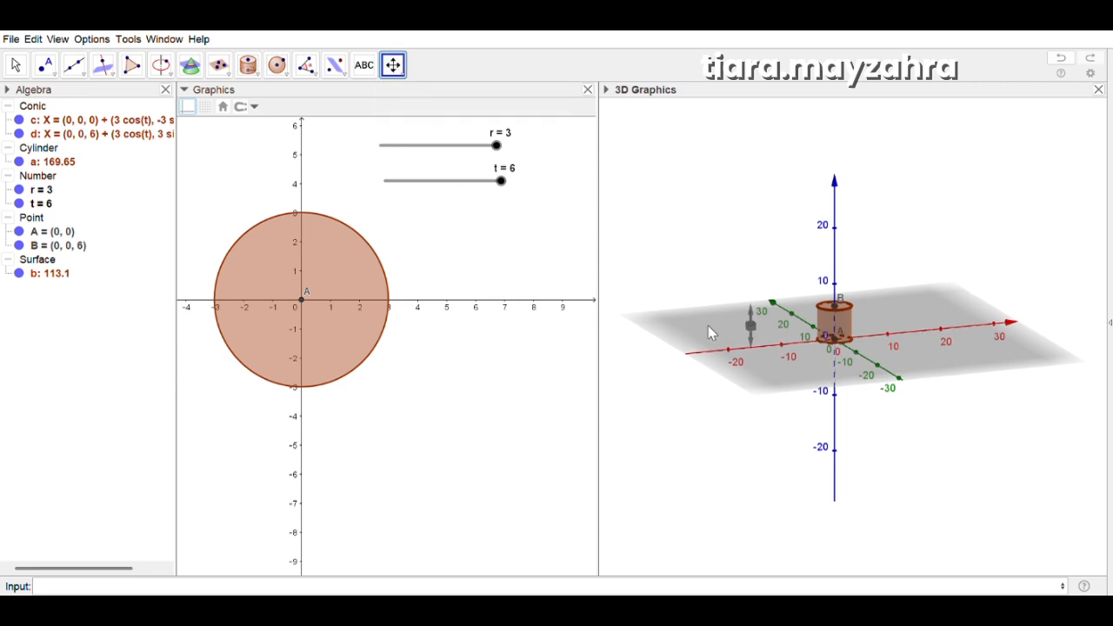
drag(708, 325, 591, 344)
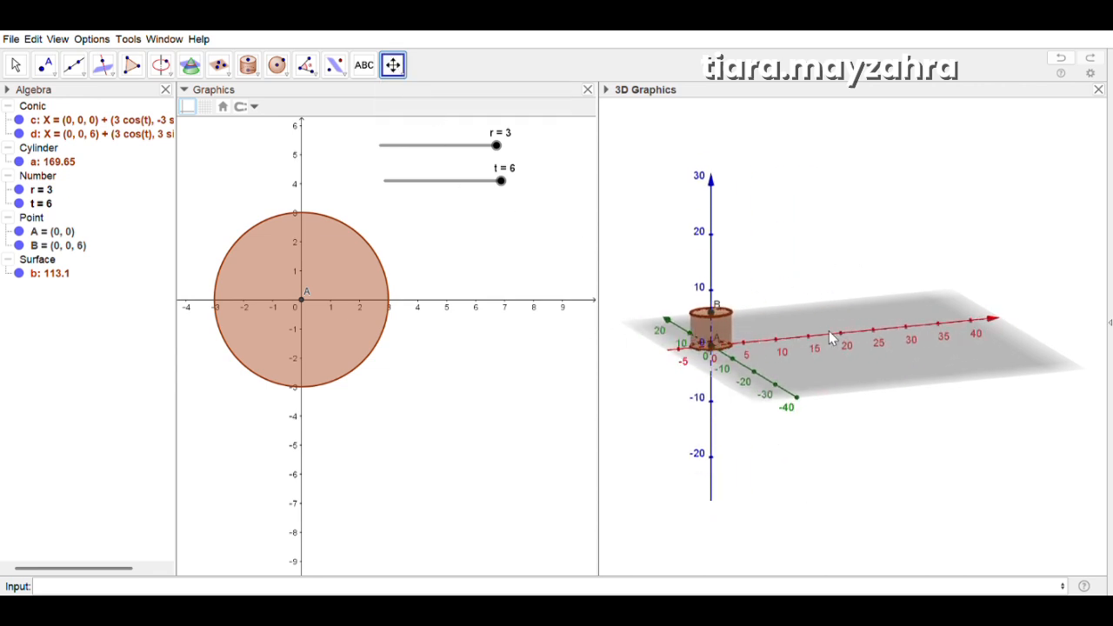
scroll(723, 206, up, 3)
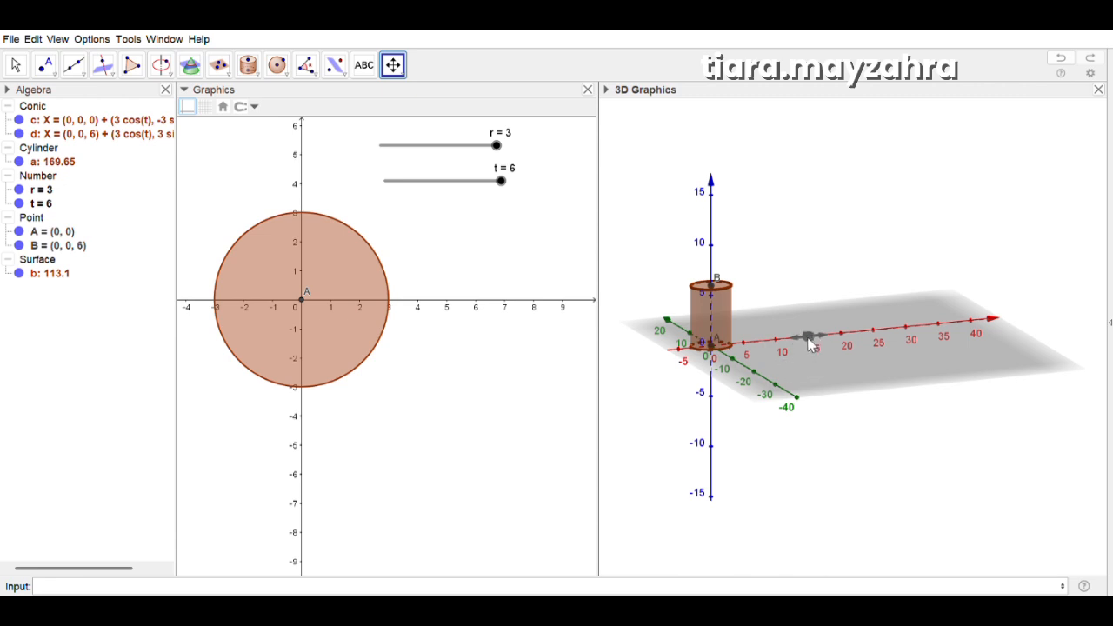
drag(808, 340, 883, 357)
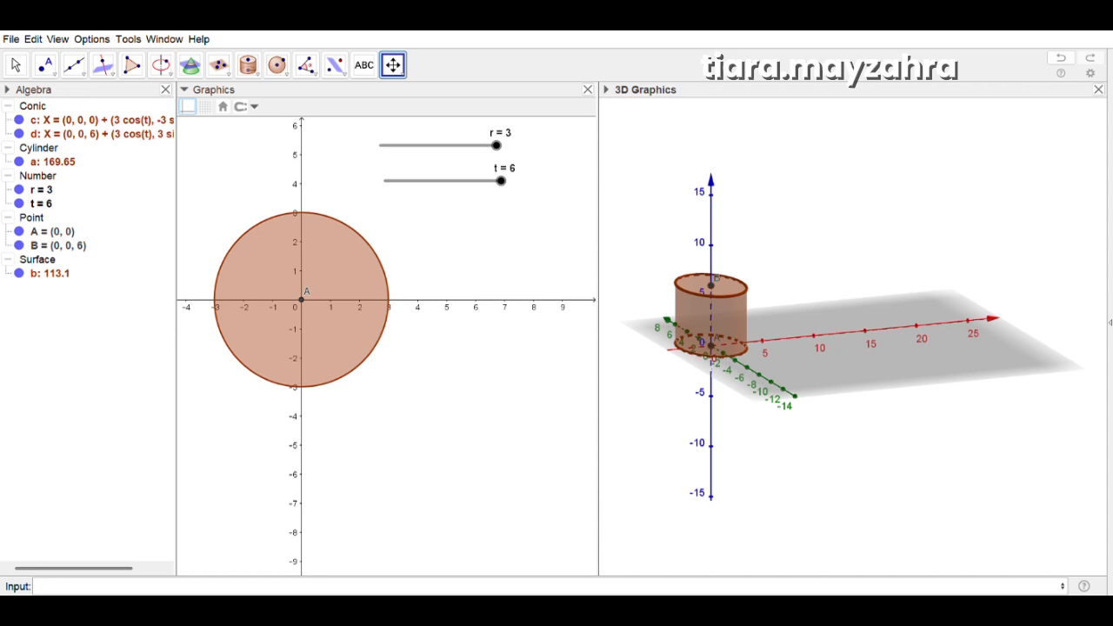
Define the points C = (7, 0, 0) and D = (7, 0, t)
click(186, 589)
text(c)
key(BackSpace)
text(c=(0,)
key(BackSpace)
key(BackSpace)
text(7,0,0)
key(Return)
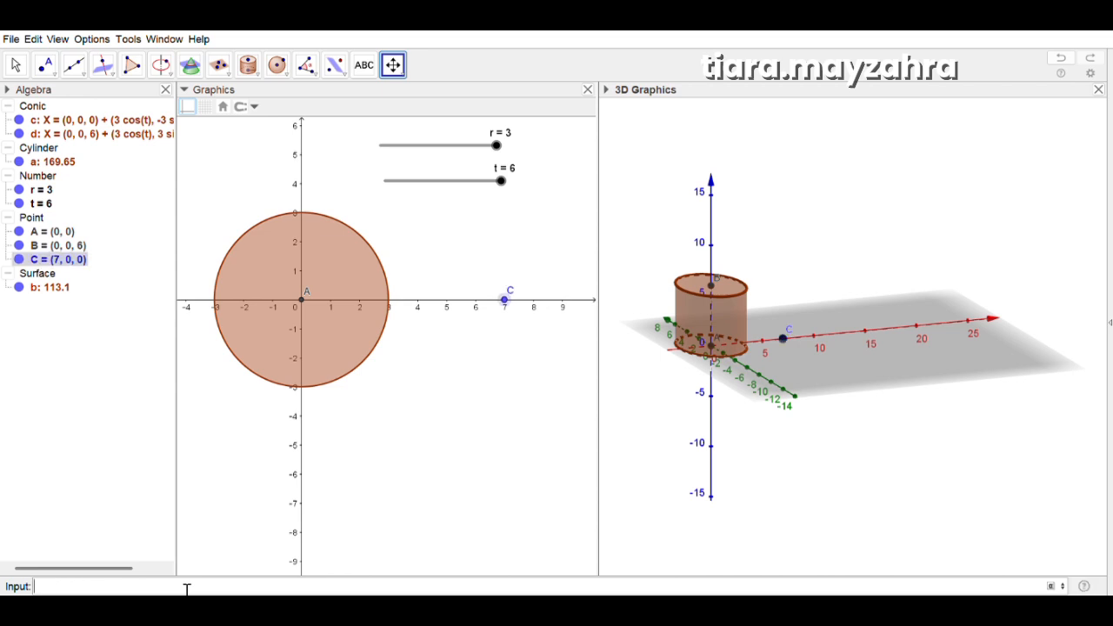
text(D=(7,0,t)
key(Return)
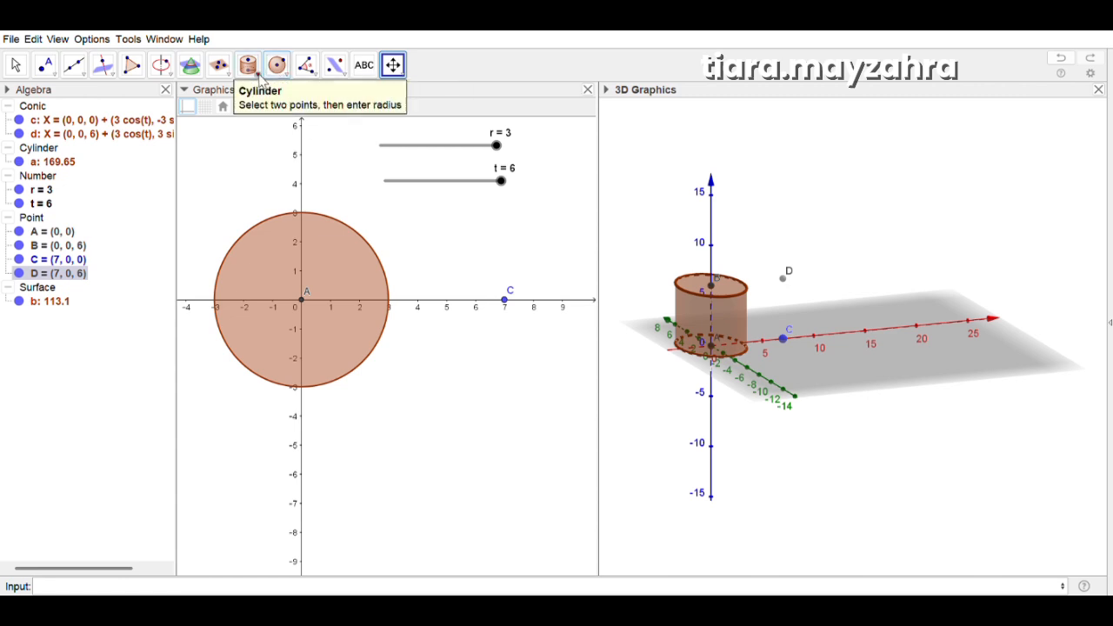
Create an inverted cone with its base centre at D, its apex at C and a radius of 3
click(309, 208)
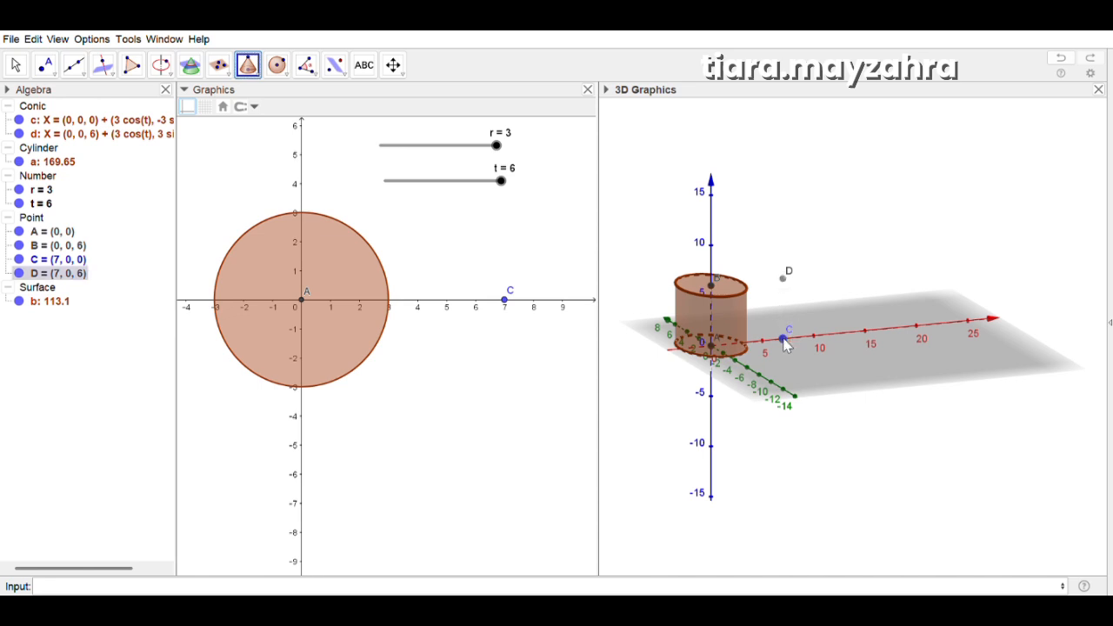
click(604, 339)
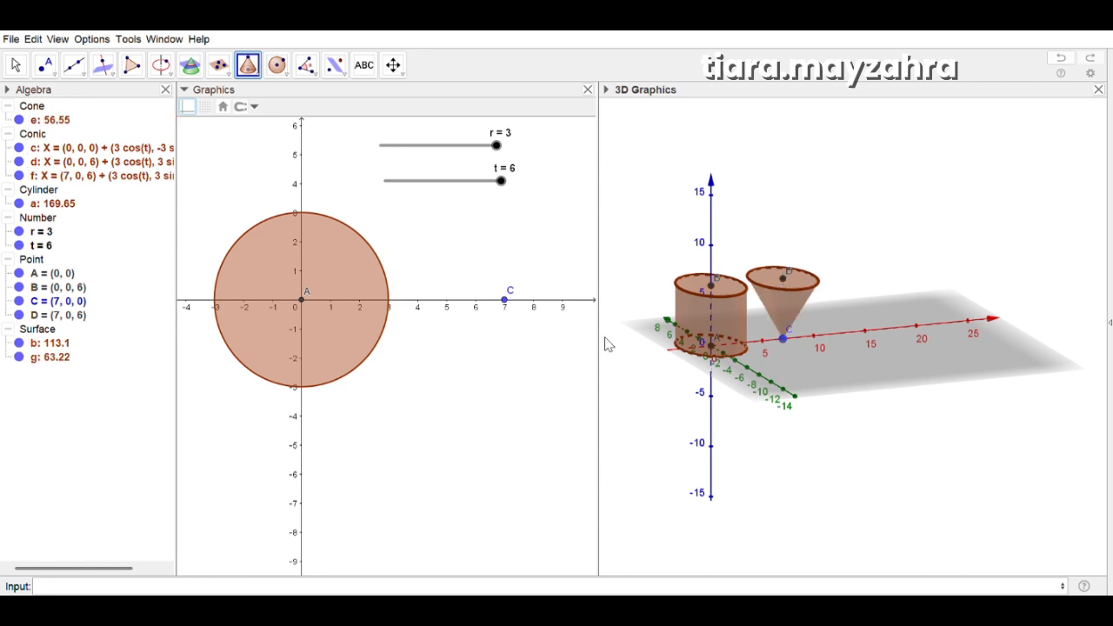
Define the points E = (14, 0, 0) and F = (14, 0, t)
click(106, 592)
text(E+)
key(BackSpace)
text(= (14, 0, 0)
key(Return)
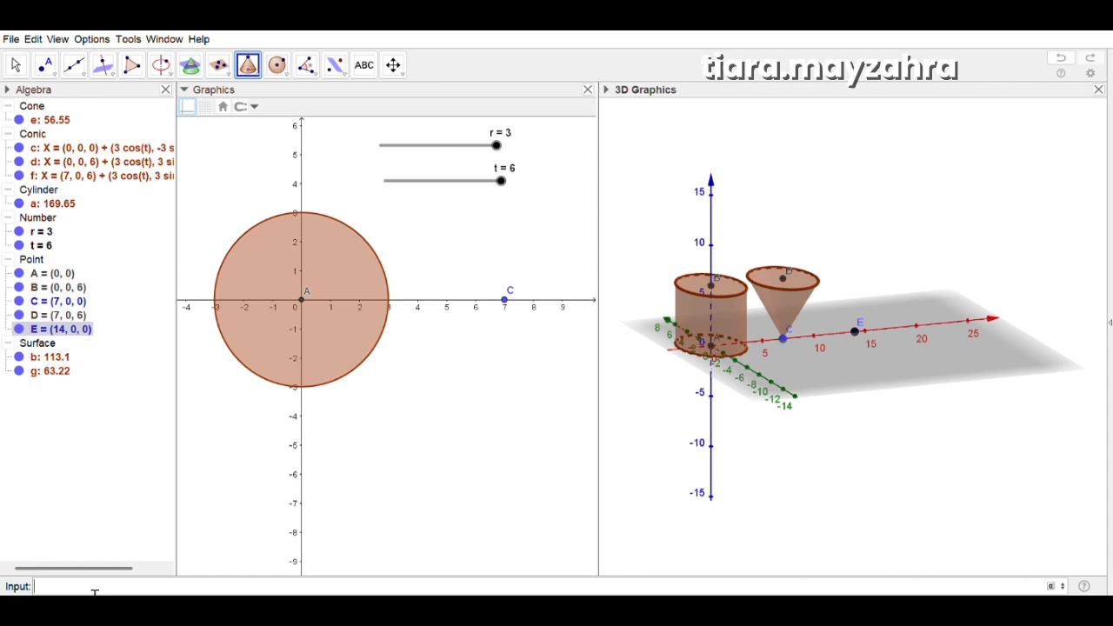
text(F=(14,0,t)
key(Return)
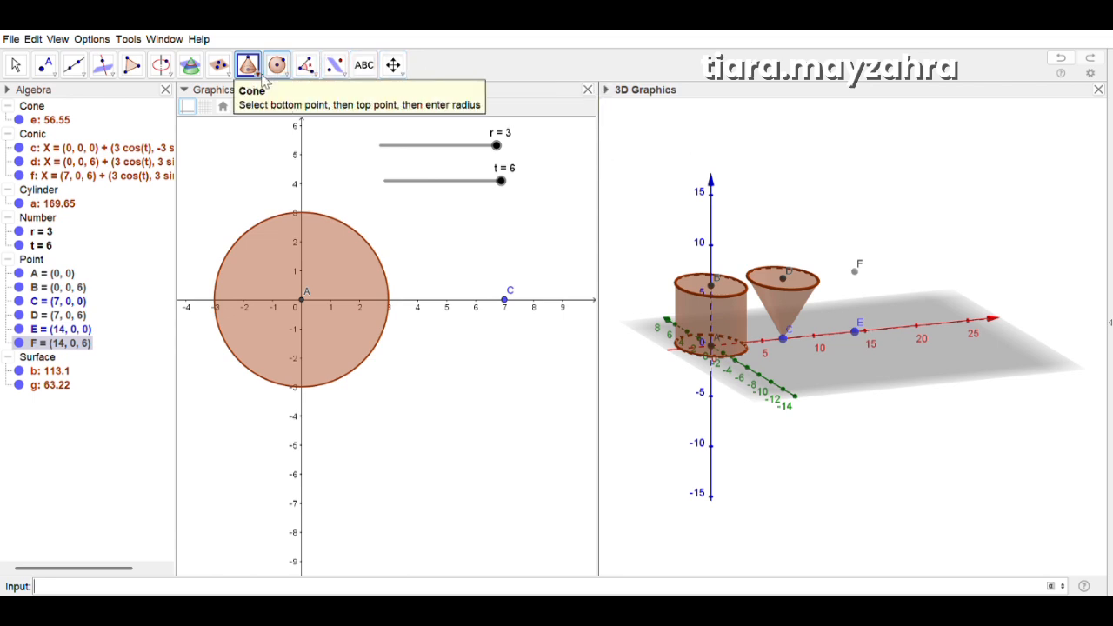
Create an inverted cone with its base centre at F, its apex at E and a radius of 3
click(258, 75)
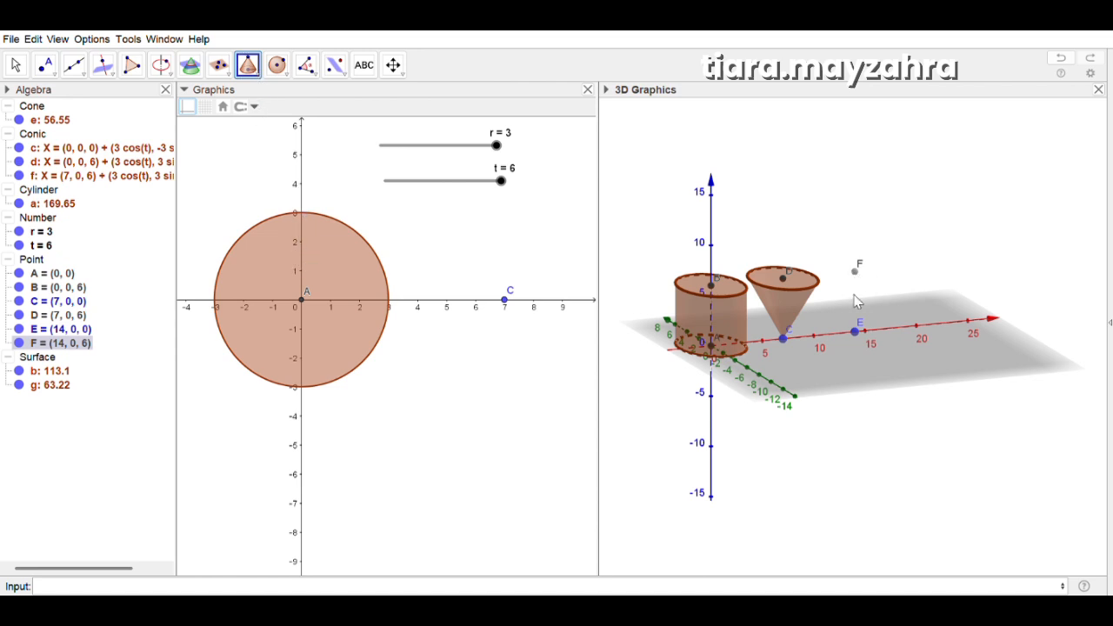
click(856, 330)
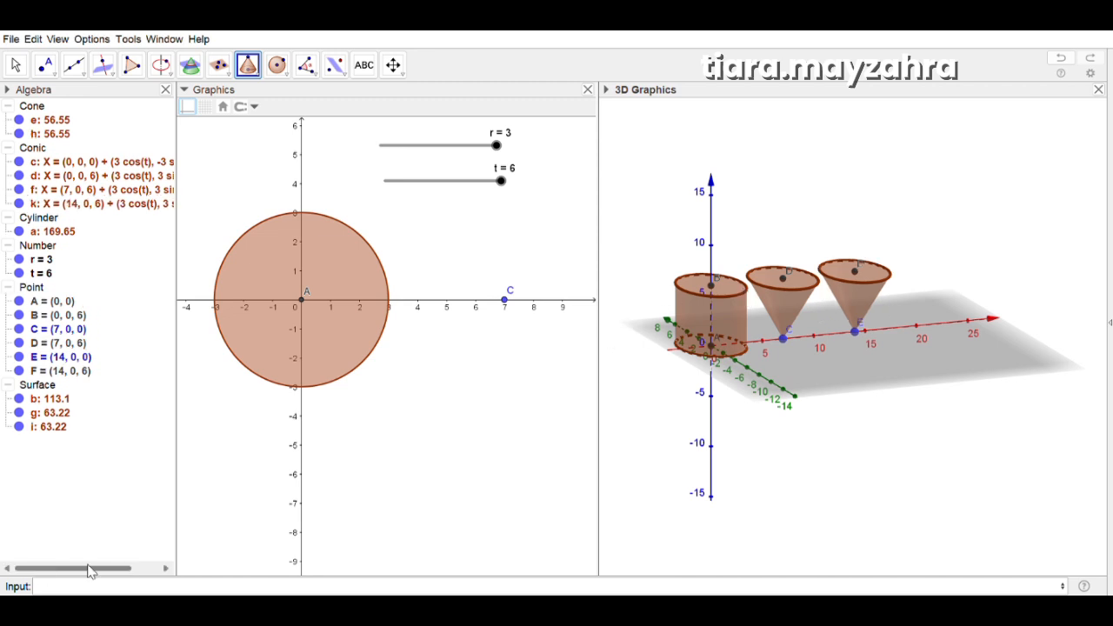
Define the points G = (21, 0, 0) and H = (21, 0, t)
click(63, 592)
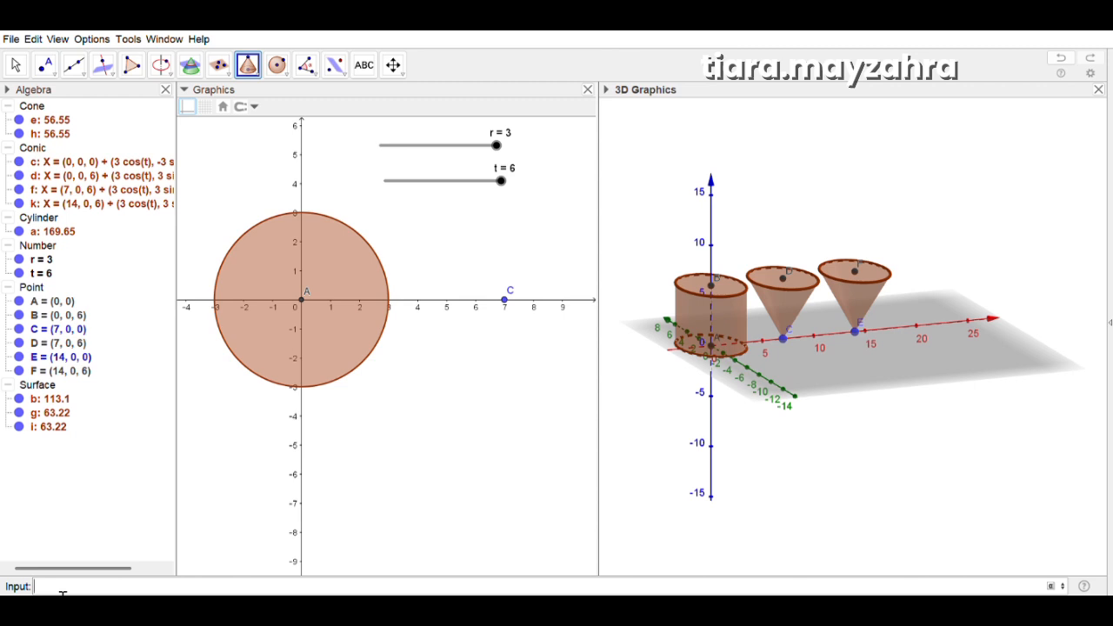
text(G=(21,0),0)
key(Return)
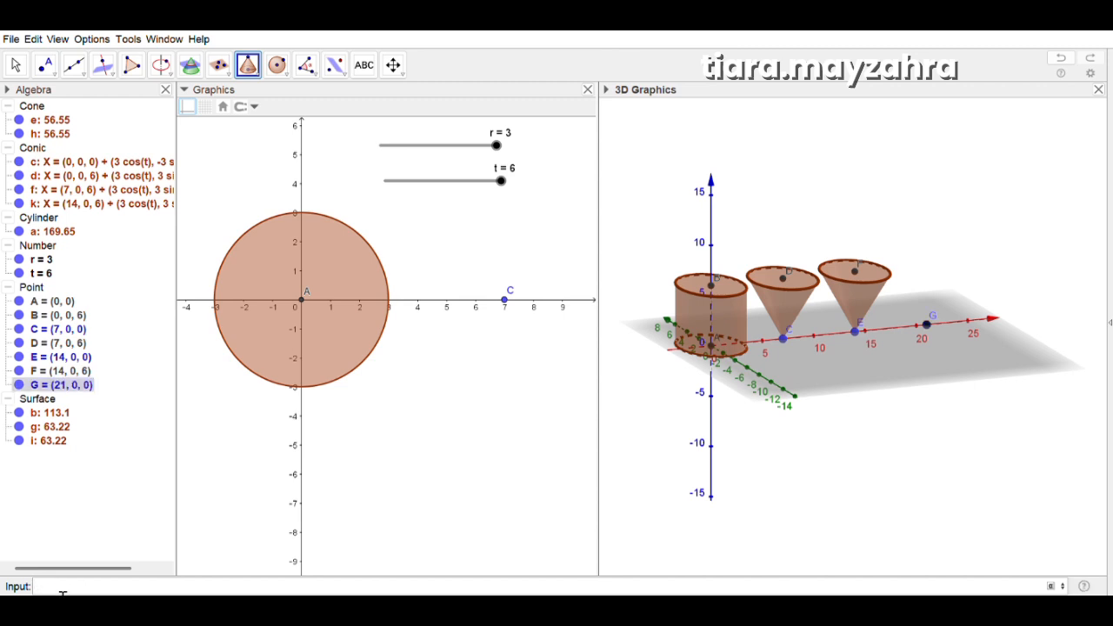
text(H = ()
text(21)
text(, 0, )
text(6)
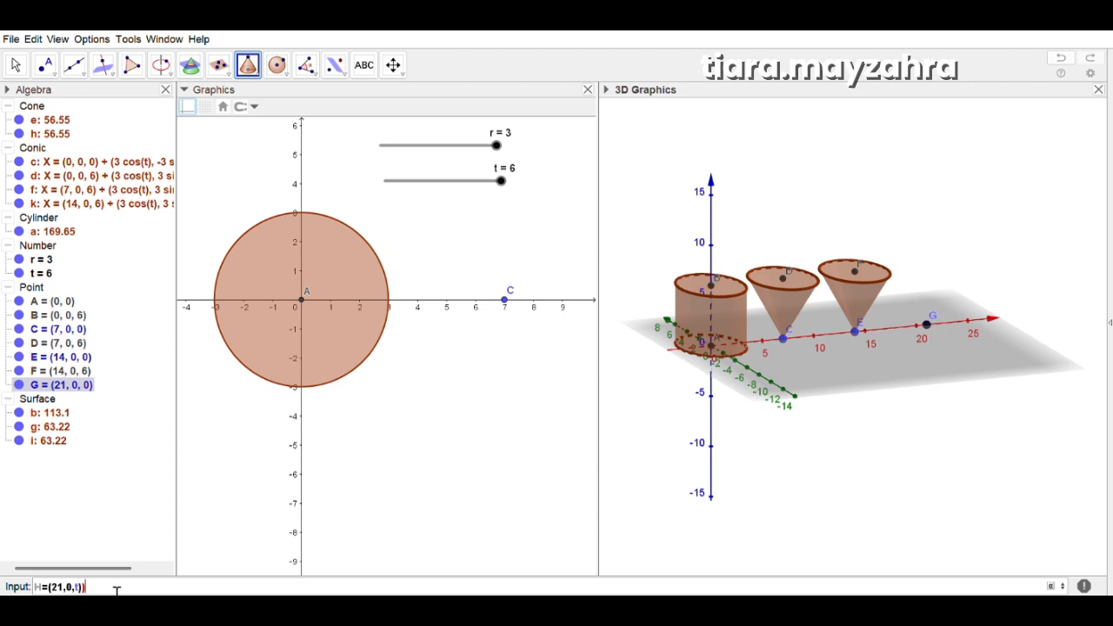
key(Return)
Create an inverted cone with its base centre at H, its apex at G and a radius of 3
click(250, 66)
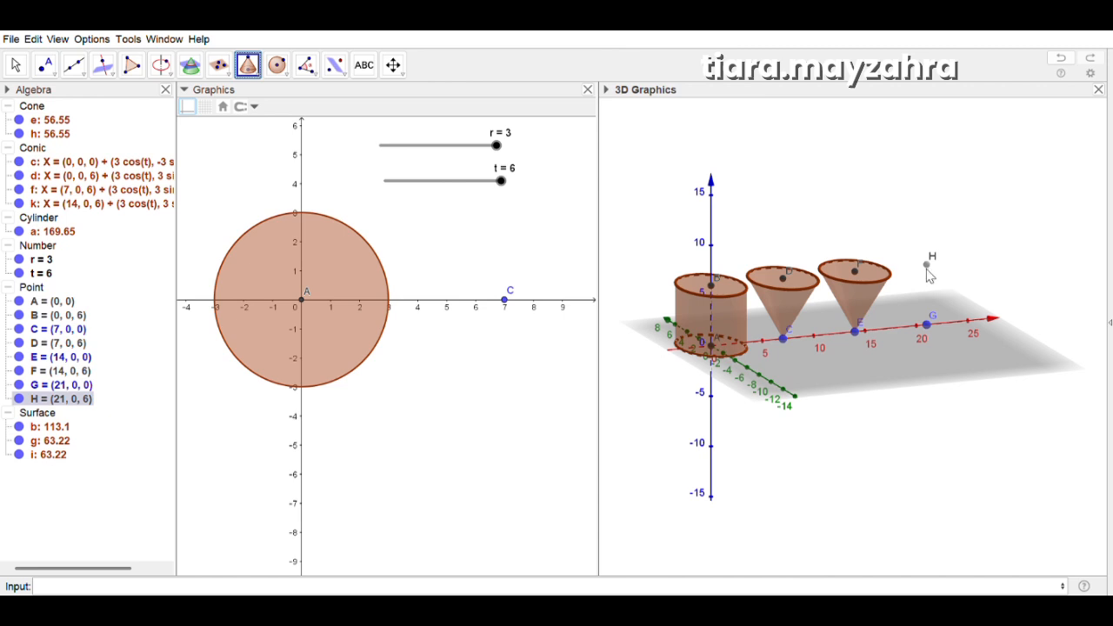
click(927, 325)
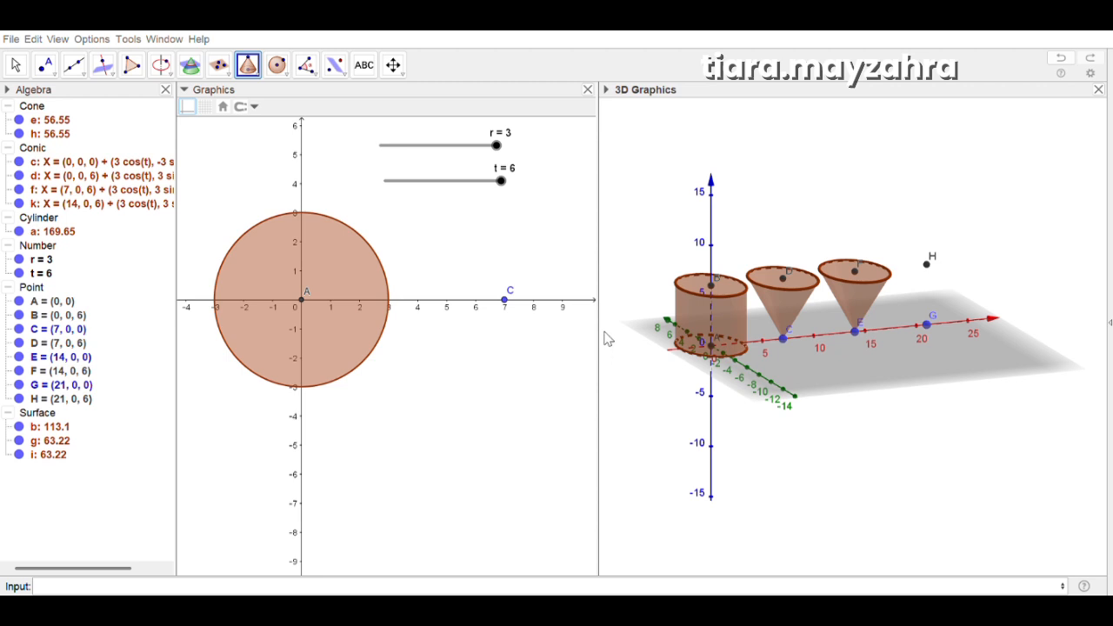
key(Return)
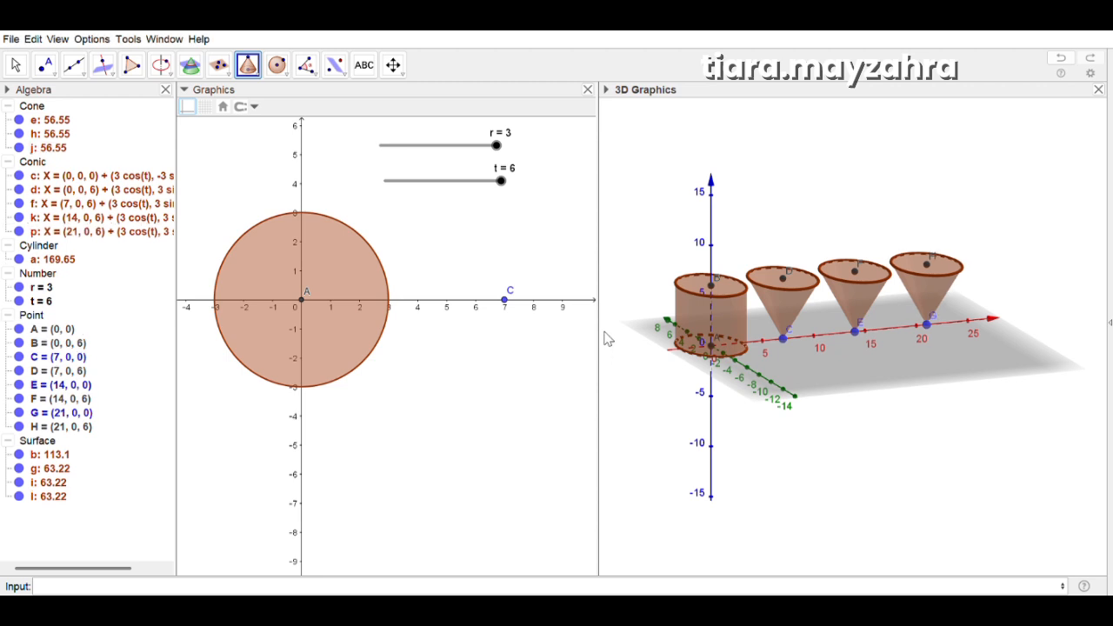
Recolour the cylinder and the cone between C and D grey
click(47, 261)
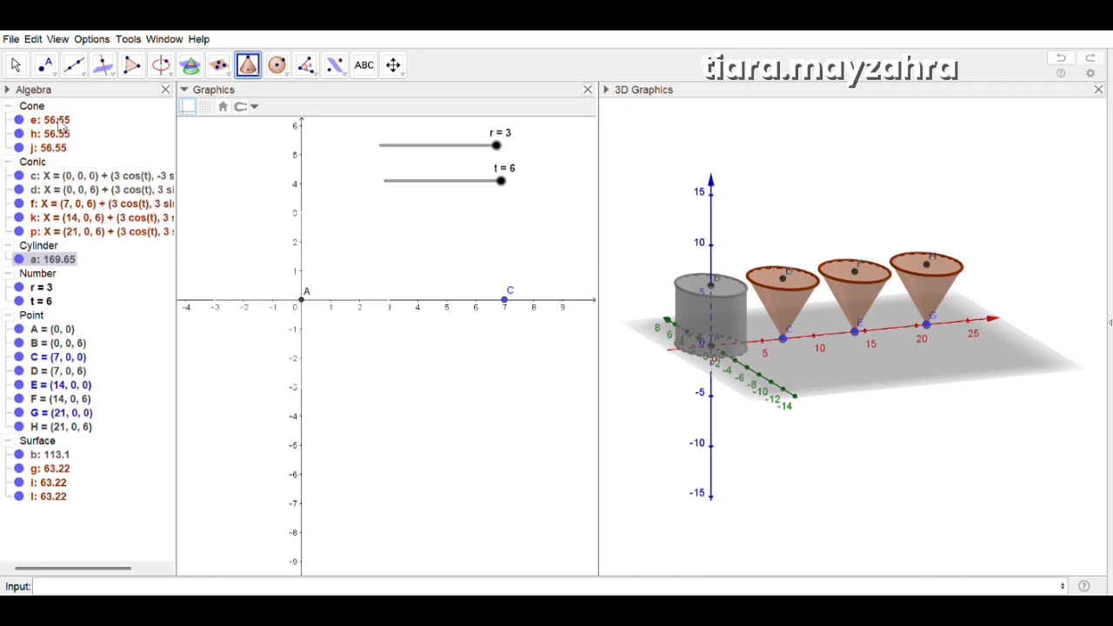
click(79, 166)
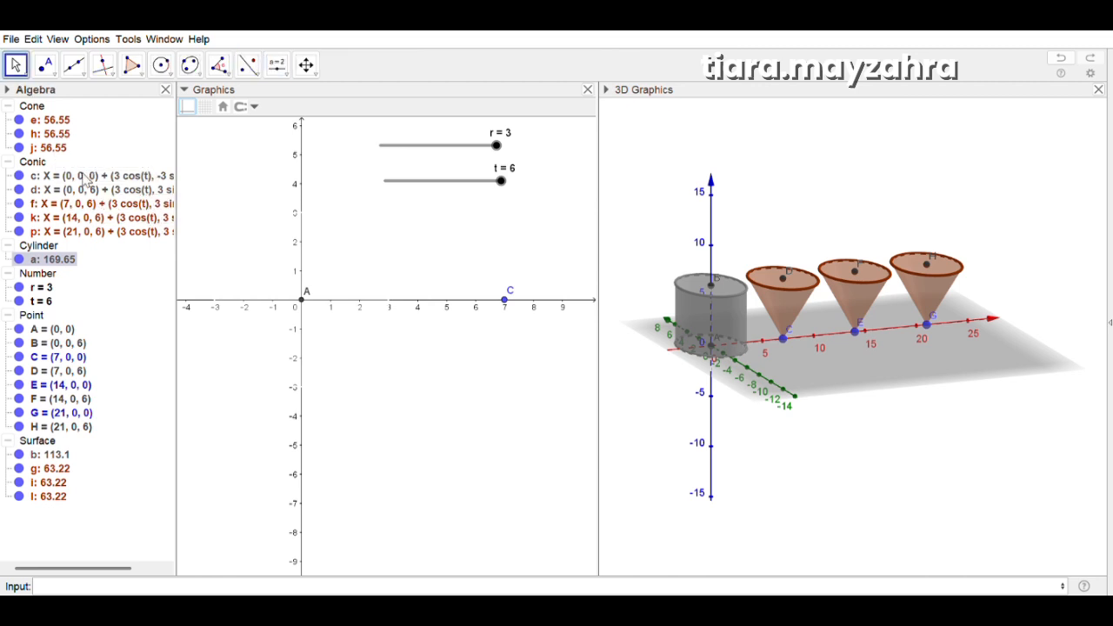
click(49, 123)
click(95, 250)
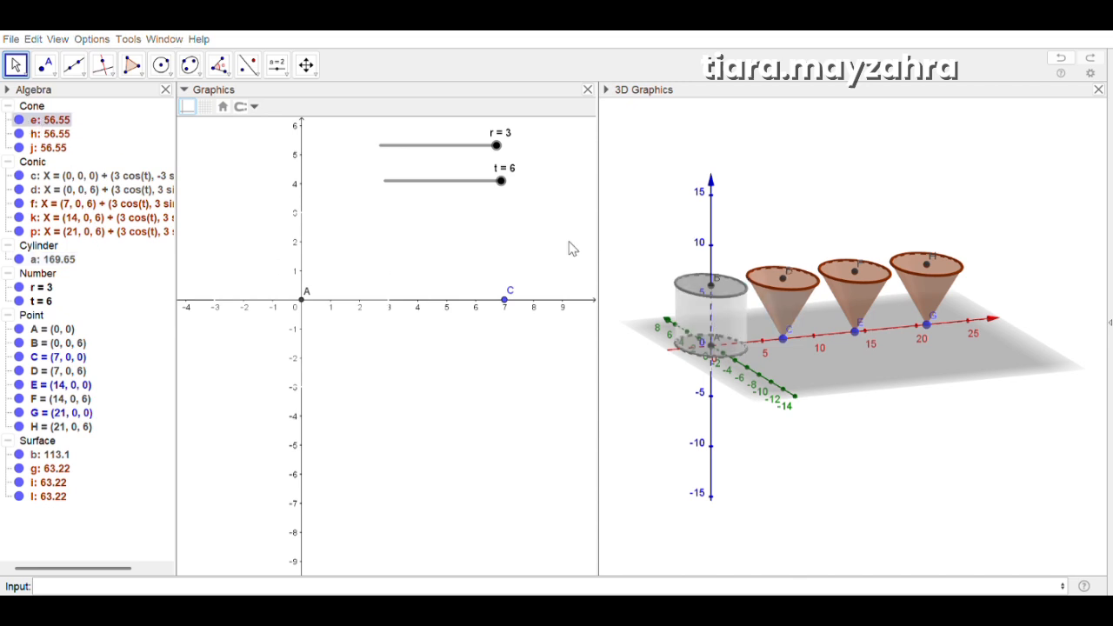
click(570, 242)
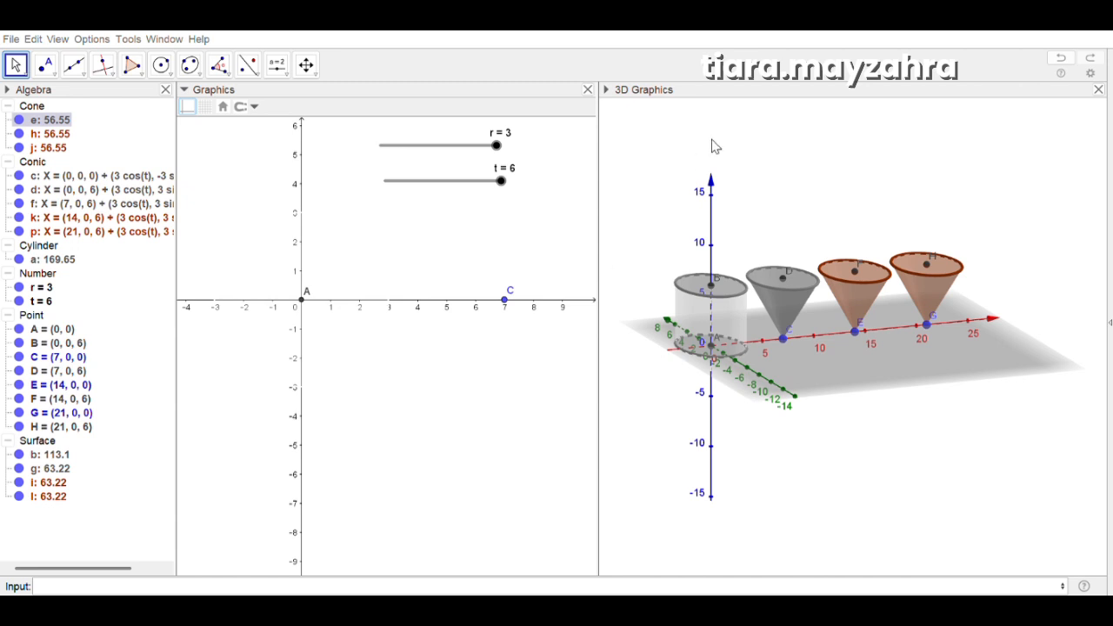
Recolour the cone between E and F and the cone between G and H grey
click(64, 135)
click(570, 243)
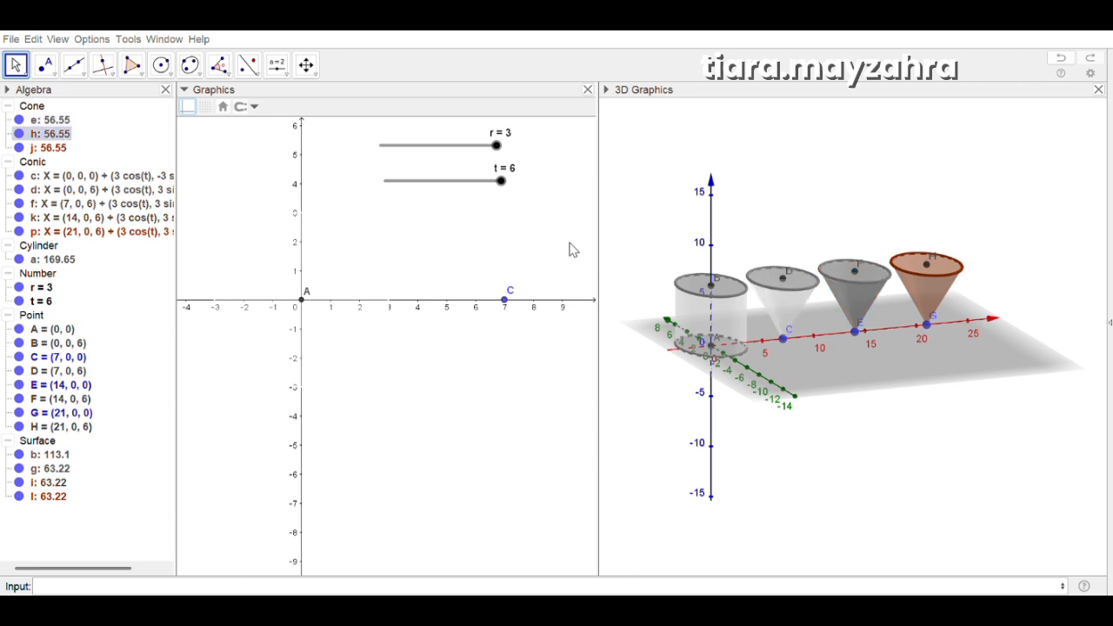
click(59, 150)
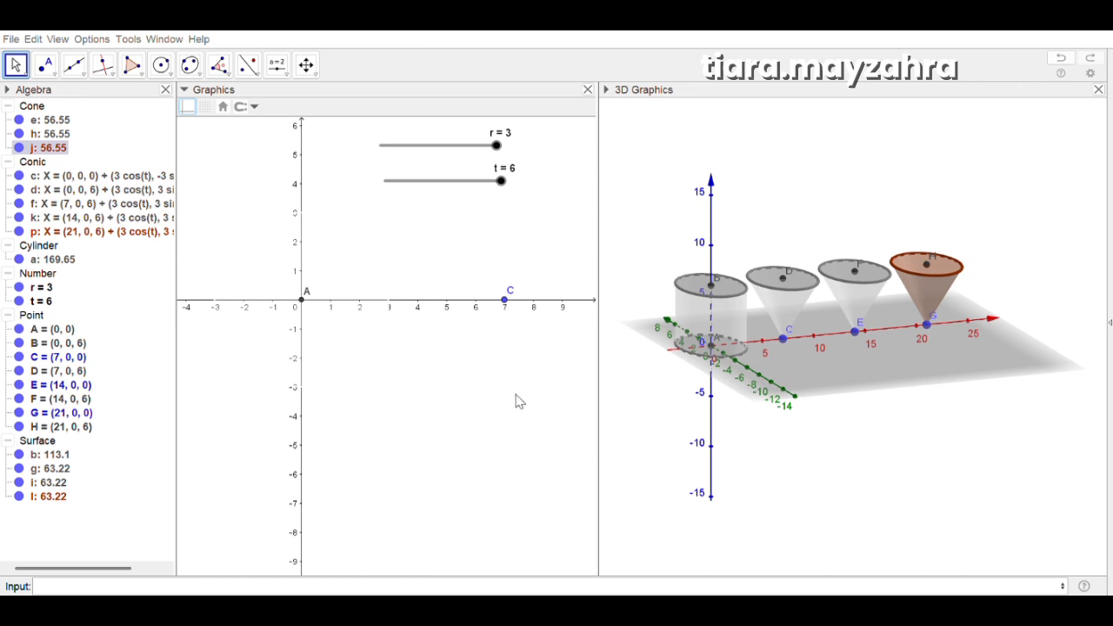
click(573, 244)
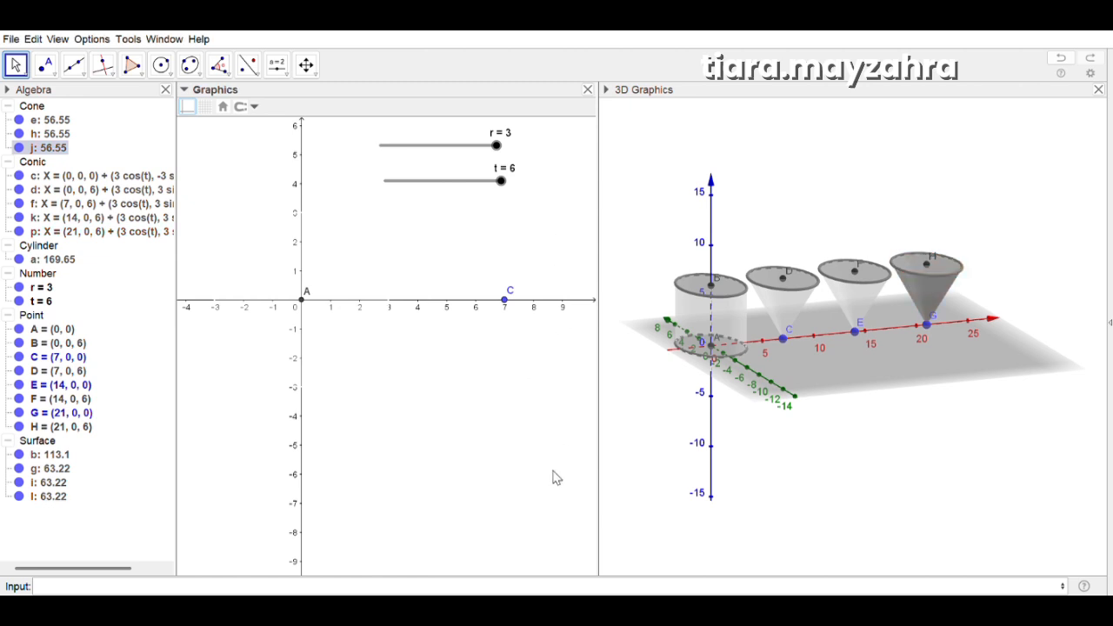
click(742, 158)
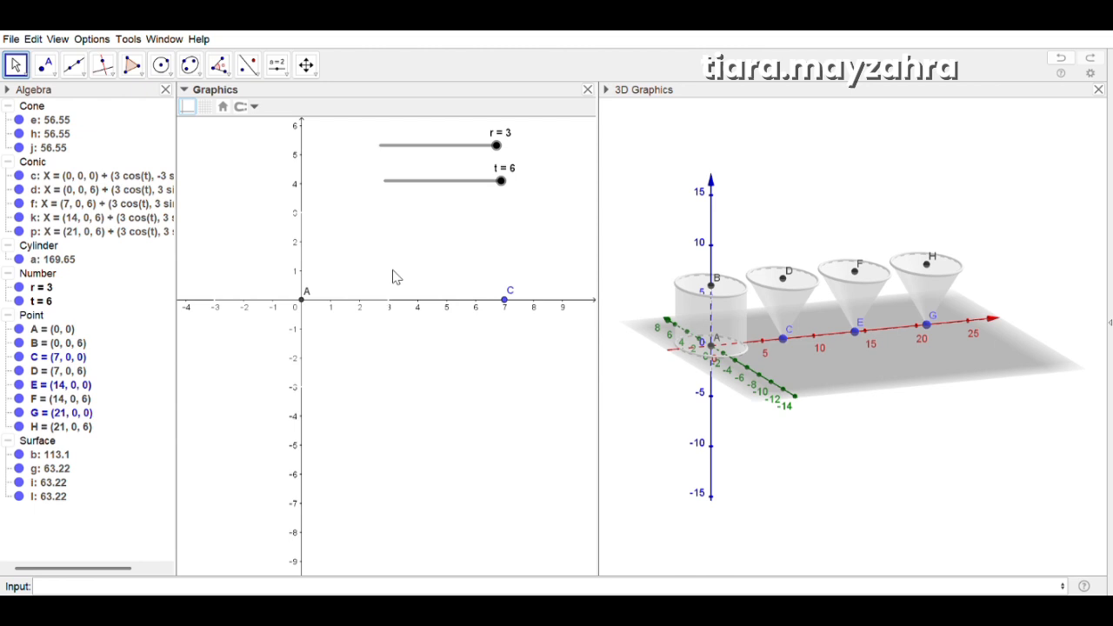
Create a slider n below slider t and define the point I = (0, 0, n/3)
click(275, 64)
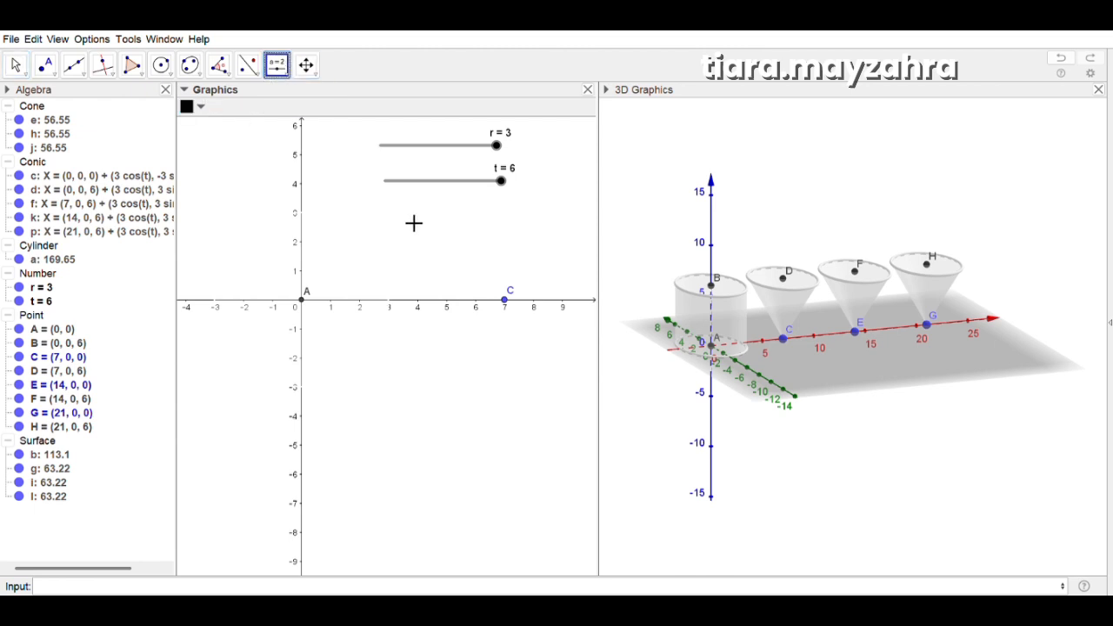
click(417, 224)
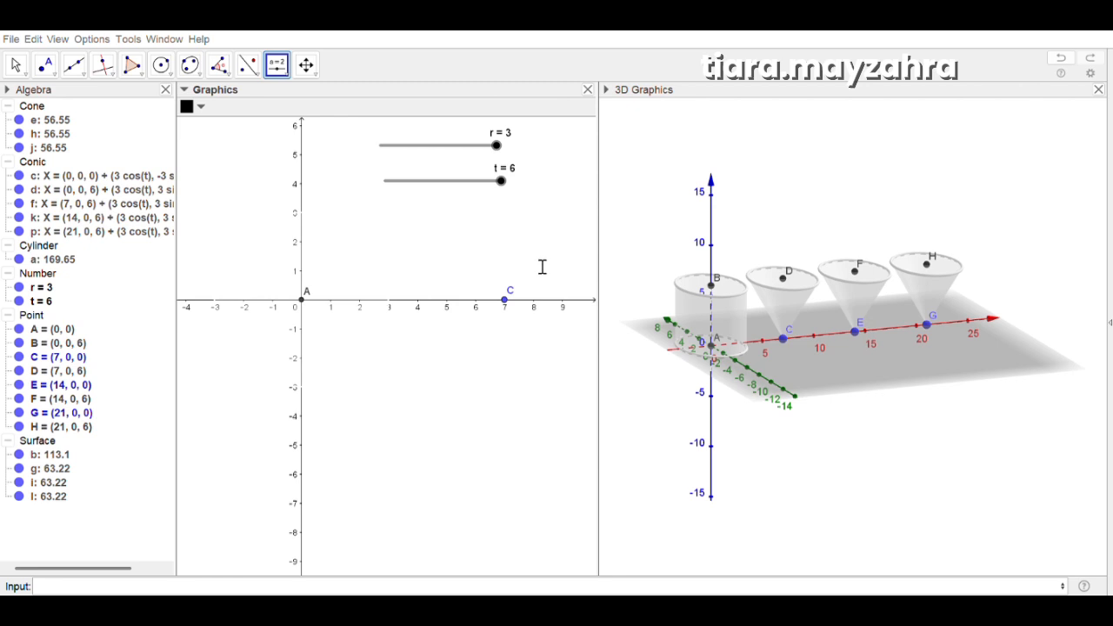
click(160, 591)
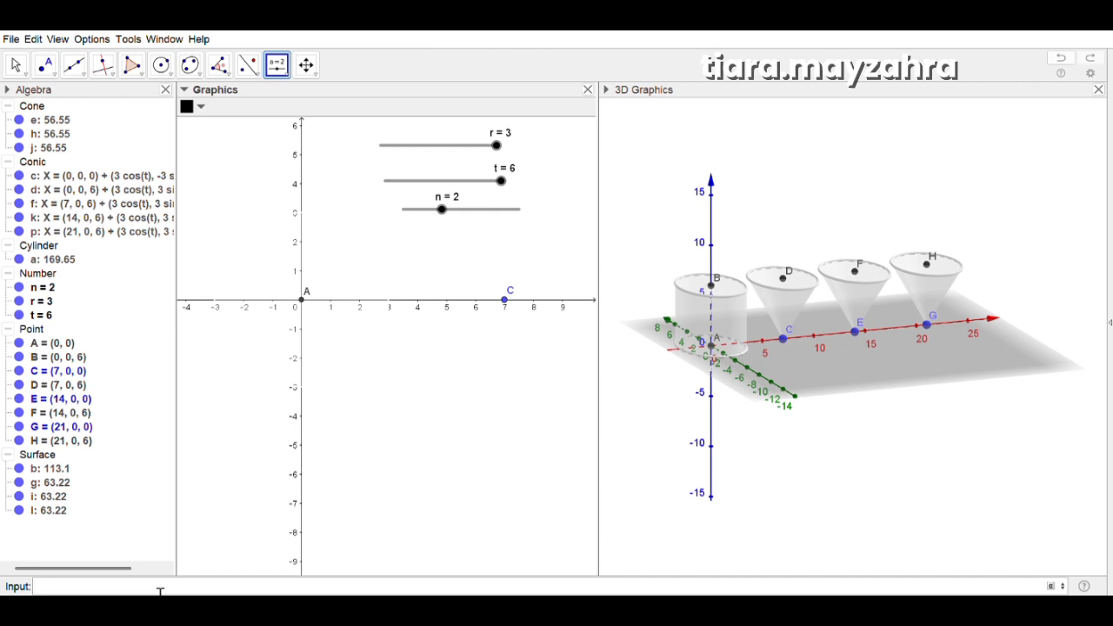
text(i)
key(BackSpace)
text(l=)
text((0,0,)
text(6)
key(BackSpace)
text(n/3)
key(Return)
Set slider n to 6 and create a cylinder from A to I with a radius of 3
drag(443, 210, 521, 212)
click(826, 206)
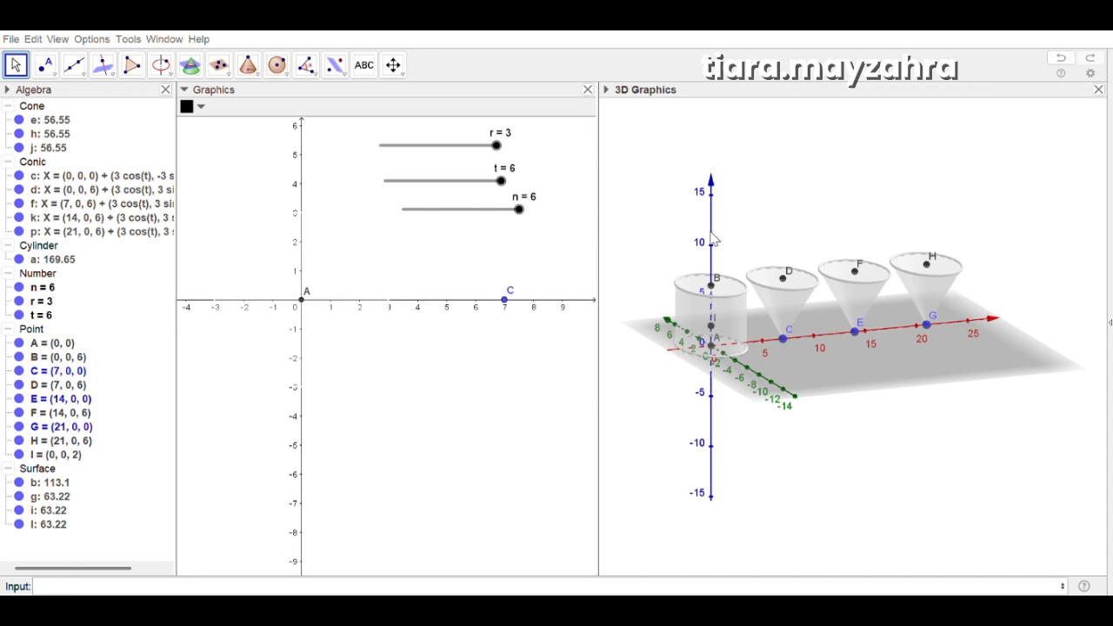
click(256, 73)
click(277, 230)
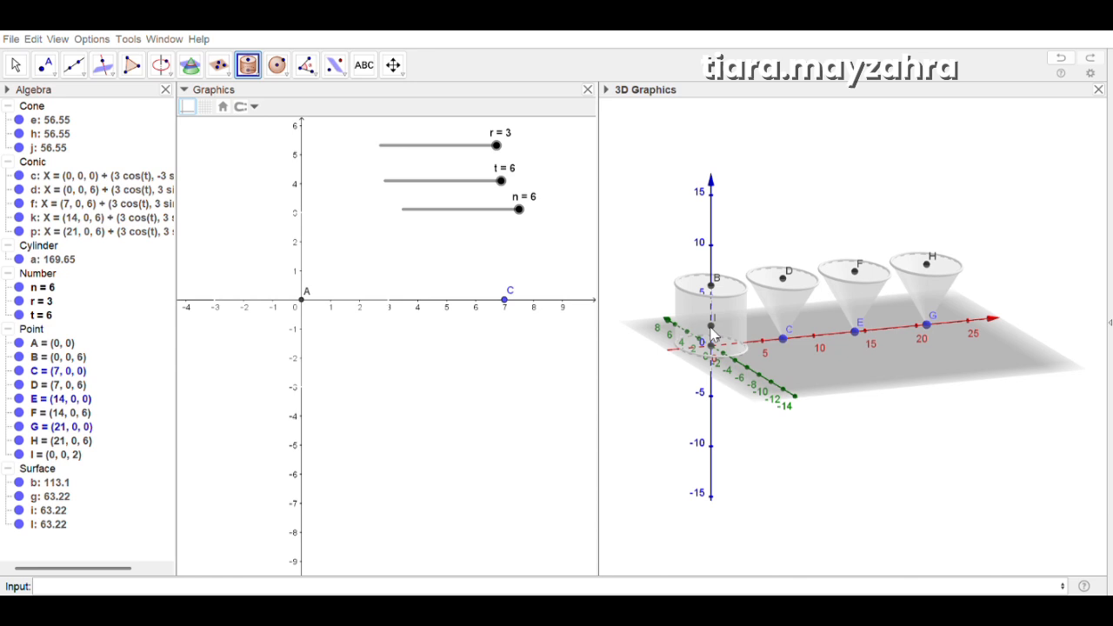
click(606, 333)
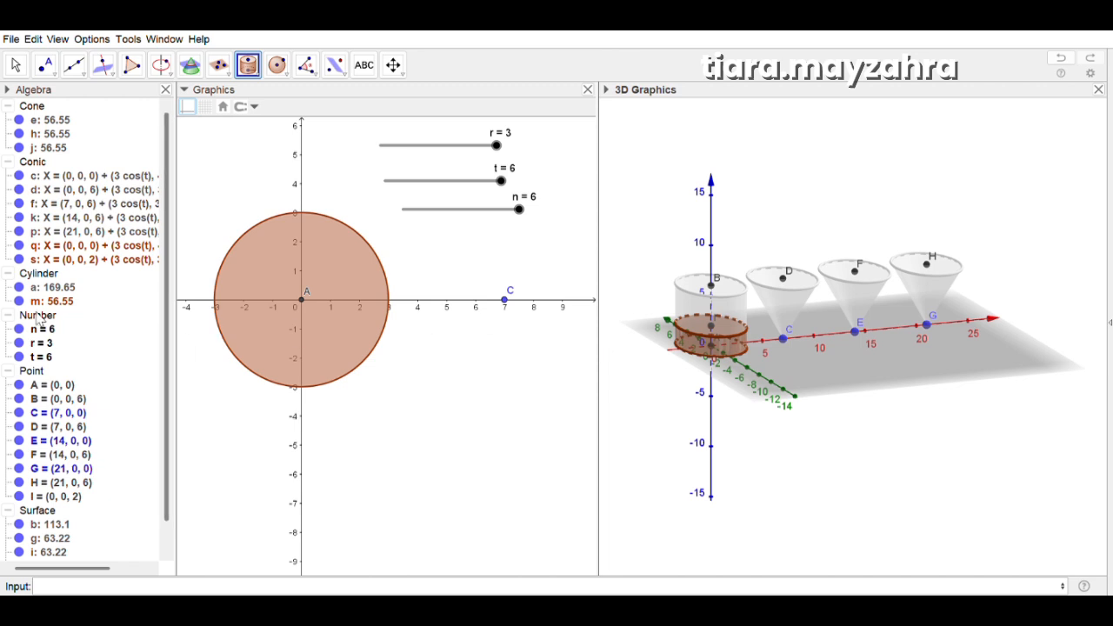
Recolour the cylinder between A and I solid orange and test it by moving slider n
click(17, 301)
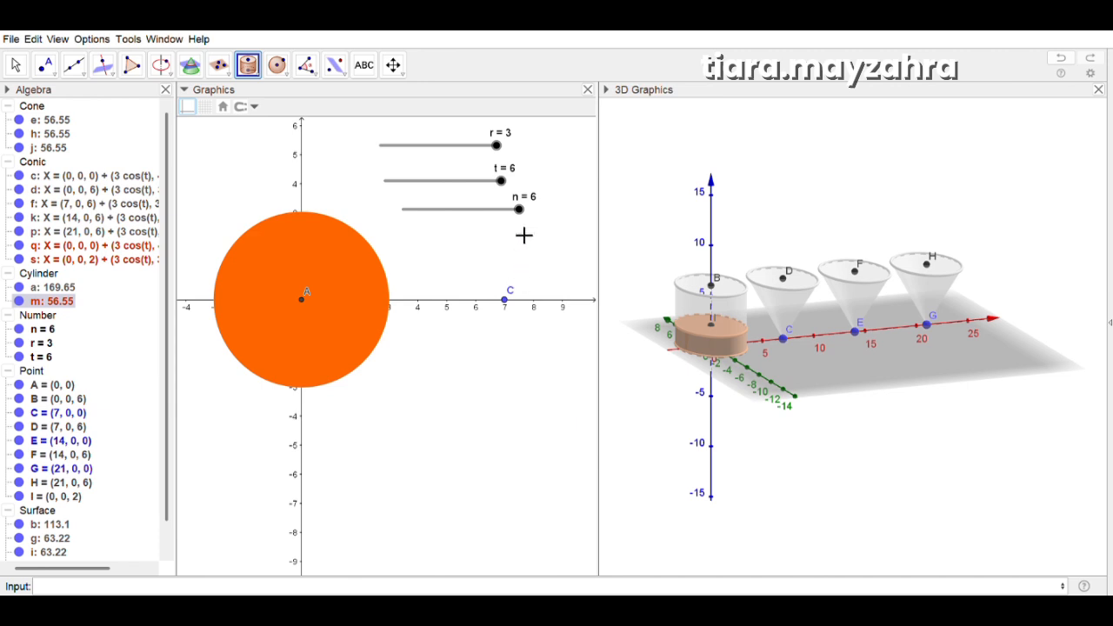
drag(519, 209, 589, 231)
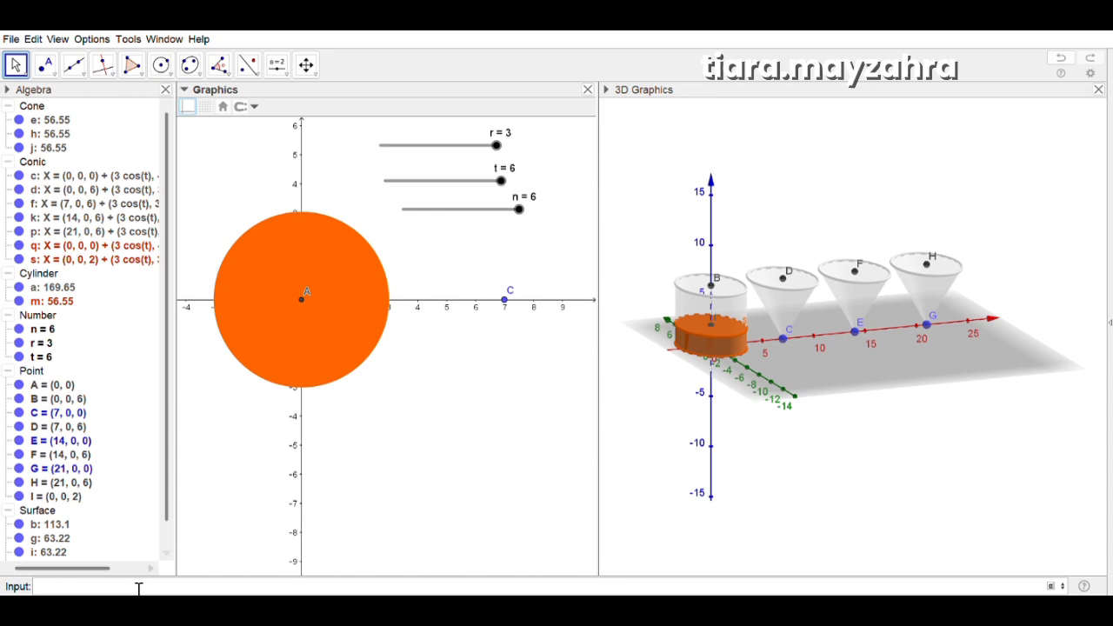
Define the point J = (7, 0, n) and set slider n to 3
text(J=(7,0,n)
key(Return)
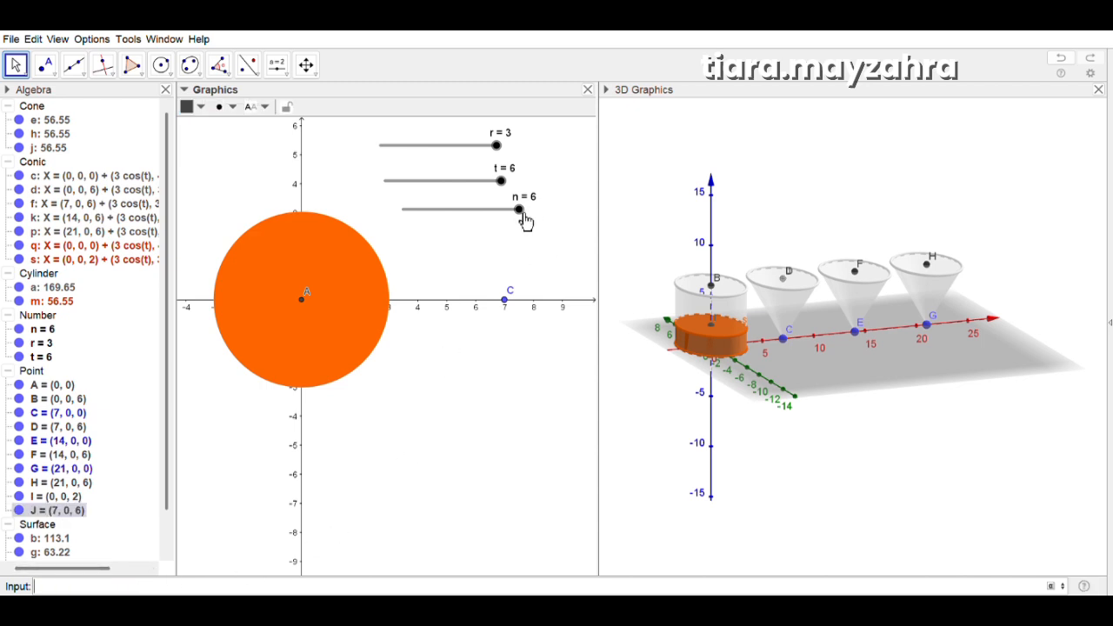
drag(520, 210, 464, 211)
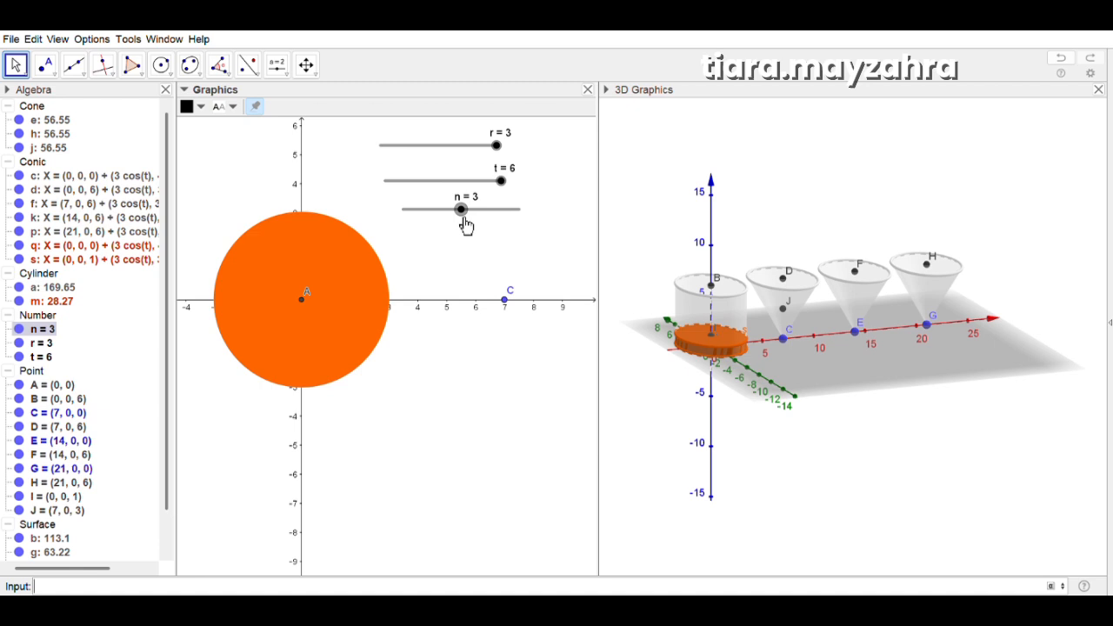
Create a cone with base centre J, apex C and a radius tied to n (1.5 at n = 3), and set slider n to 6
click(471, 230)
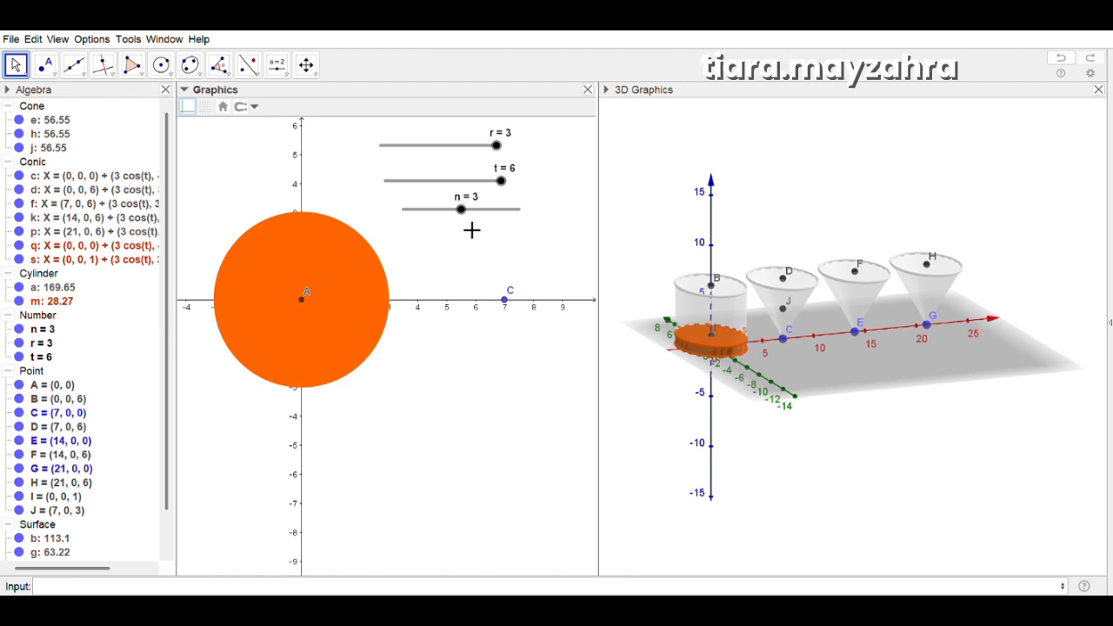
click(609, 235)
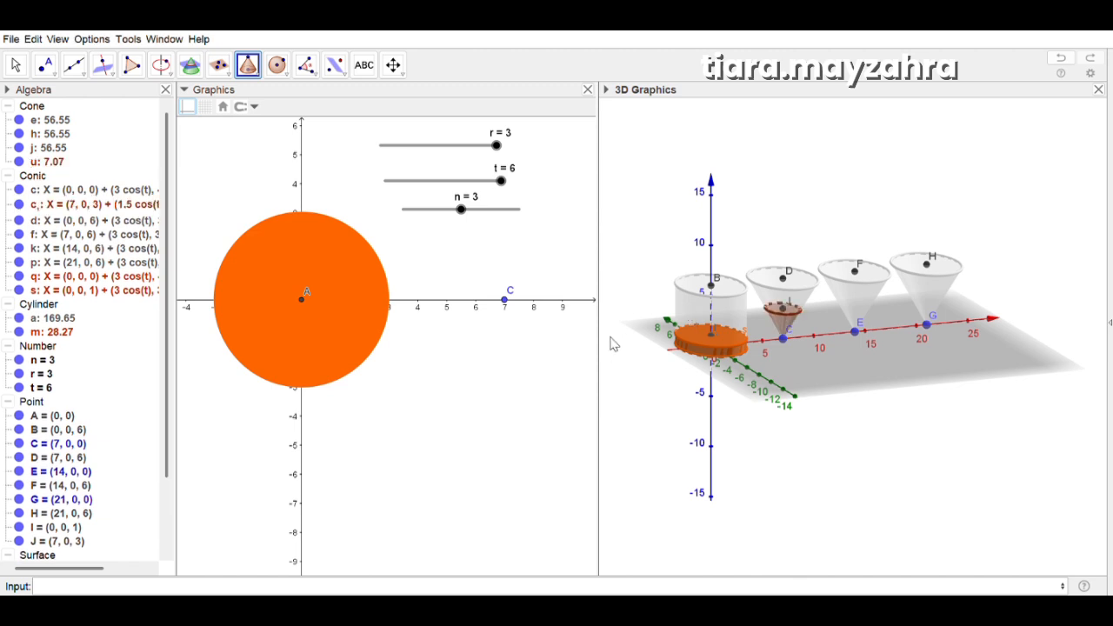
click(417, 226)
drag(461, 209, 539, 246)
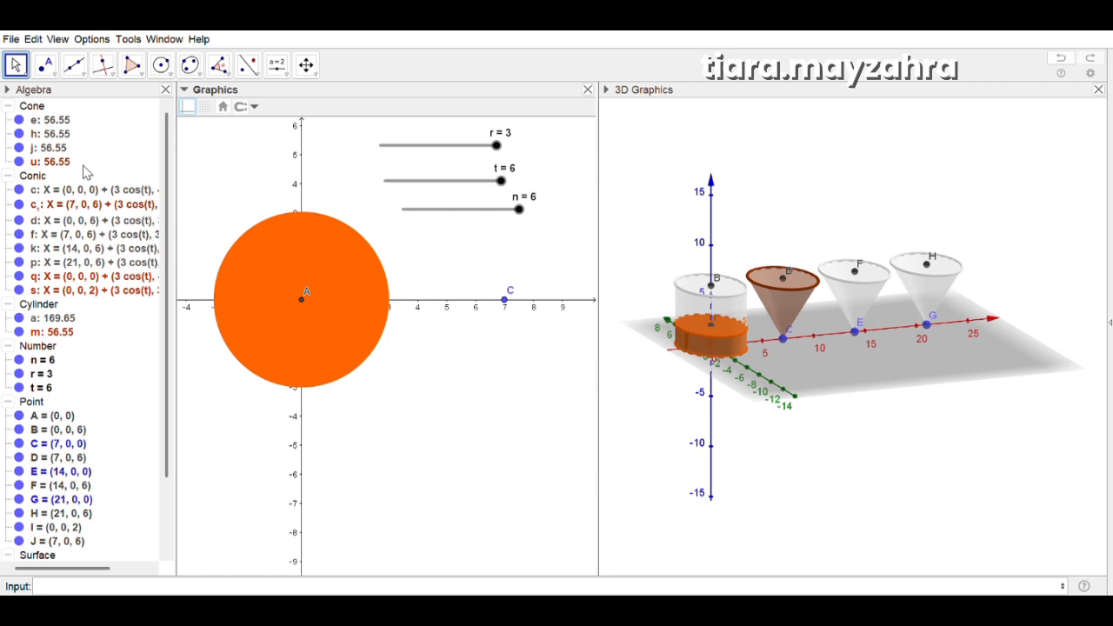
Recolour the cone between C and J solid orange and test it by moving slider n
click(67, 167)
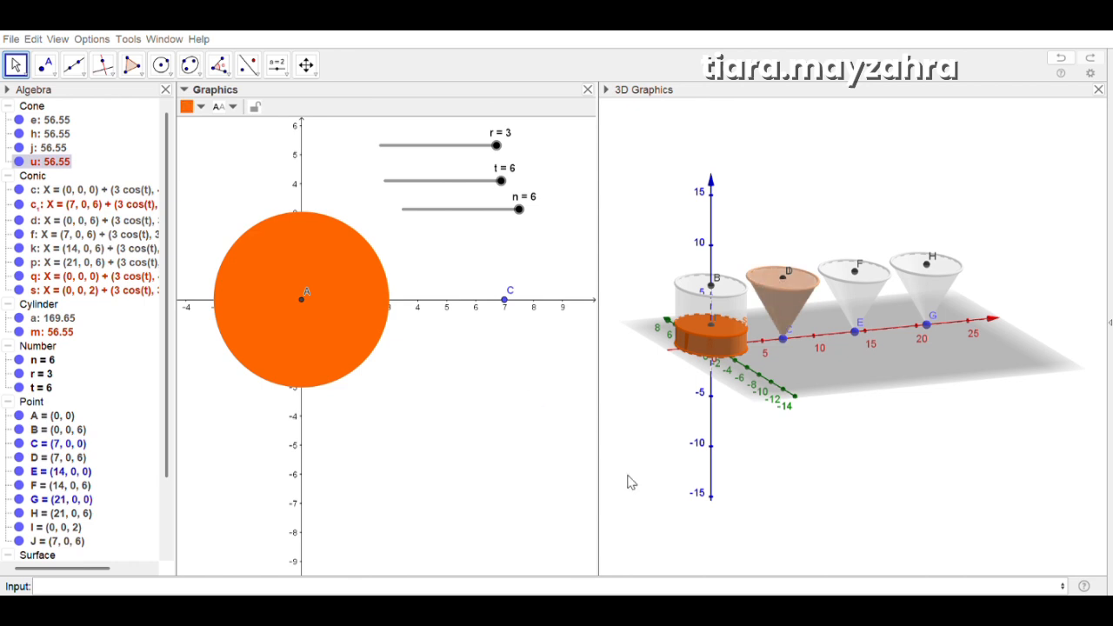
click(741, 265)
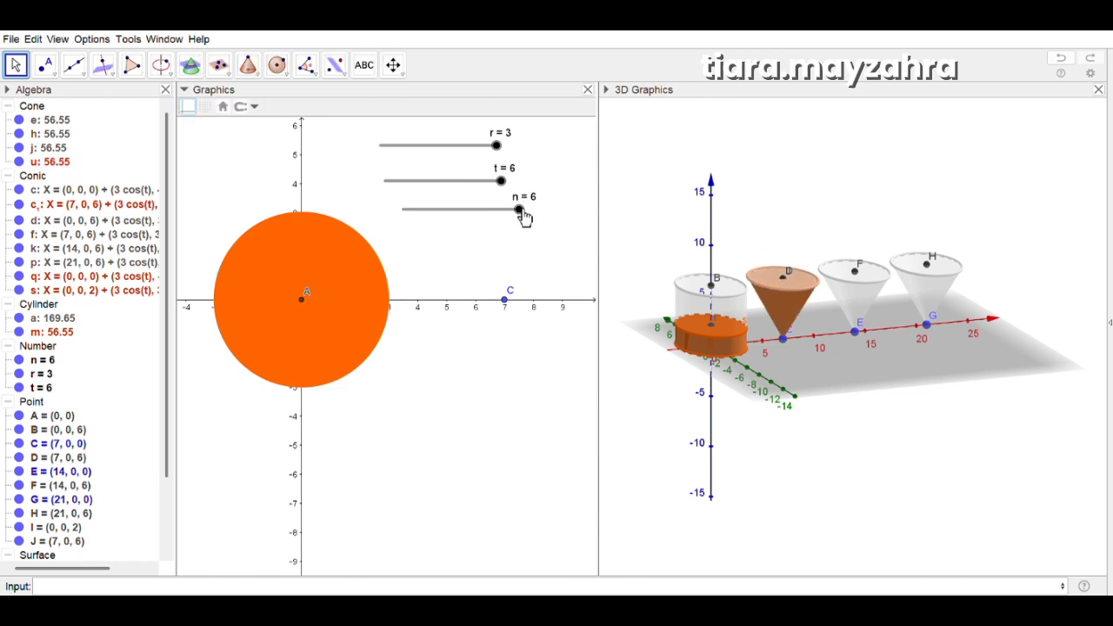
mouse_move(519, 210)
mouse_down()
mouse_move(442, 209)
mouse_move(519, 210)
mouse_up()
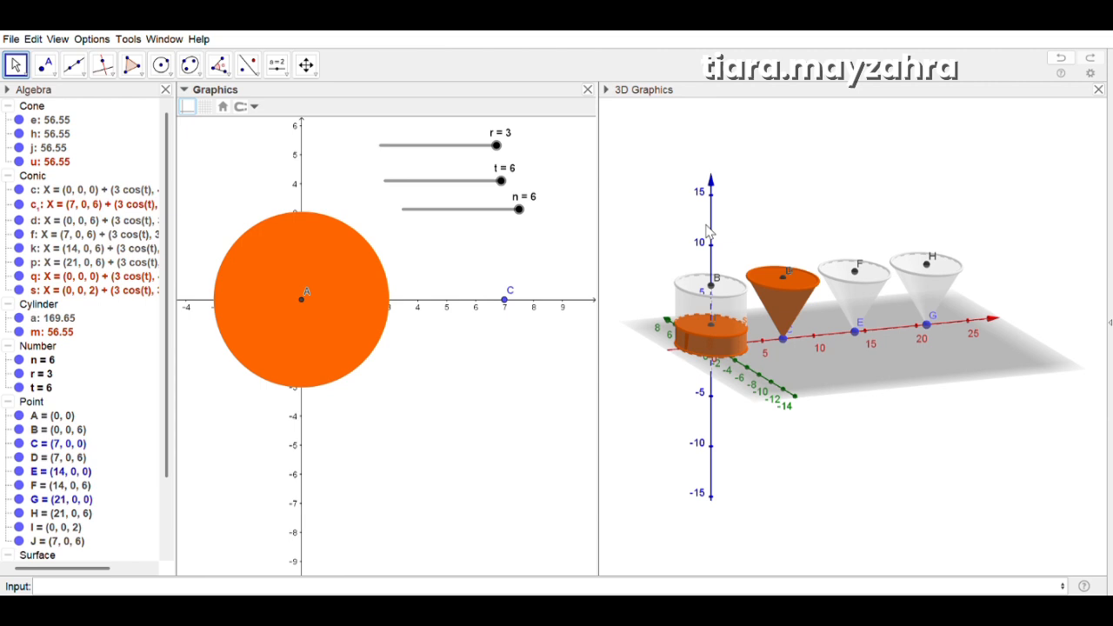
Create a slider h set to 6 and define the point K = (0, 0, 2h/3)
click(276, 65)
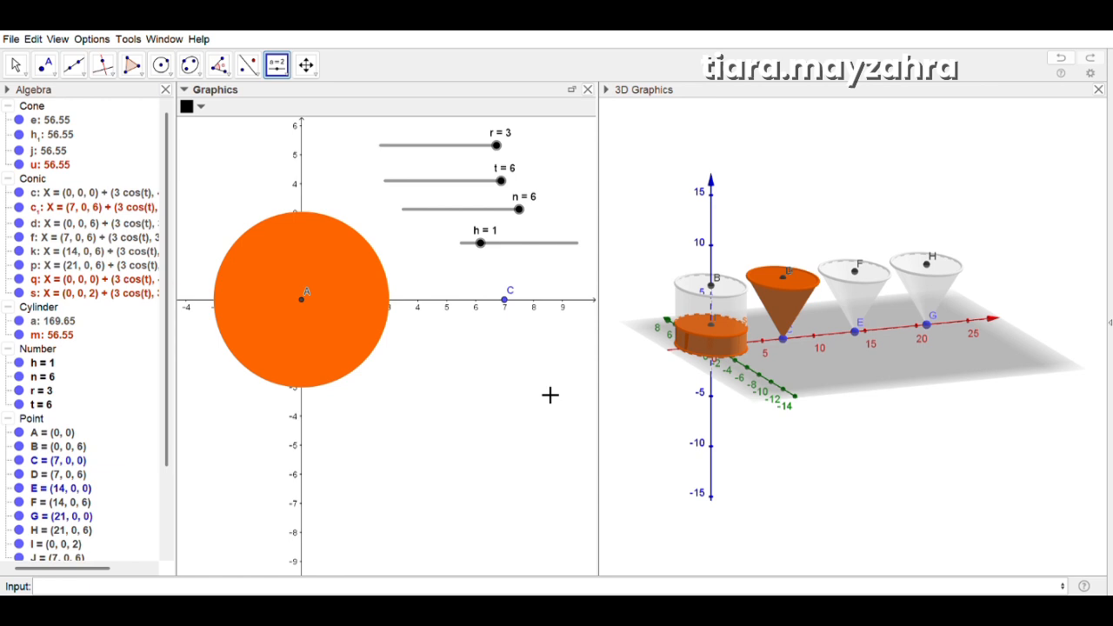
click(126, 587)
text(K=)
text((0,0))
text(,2h/)
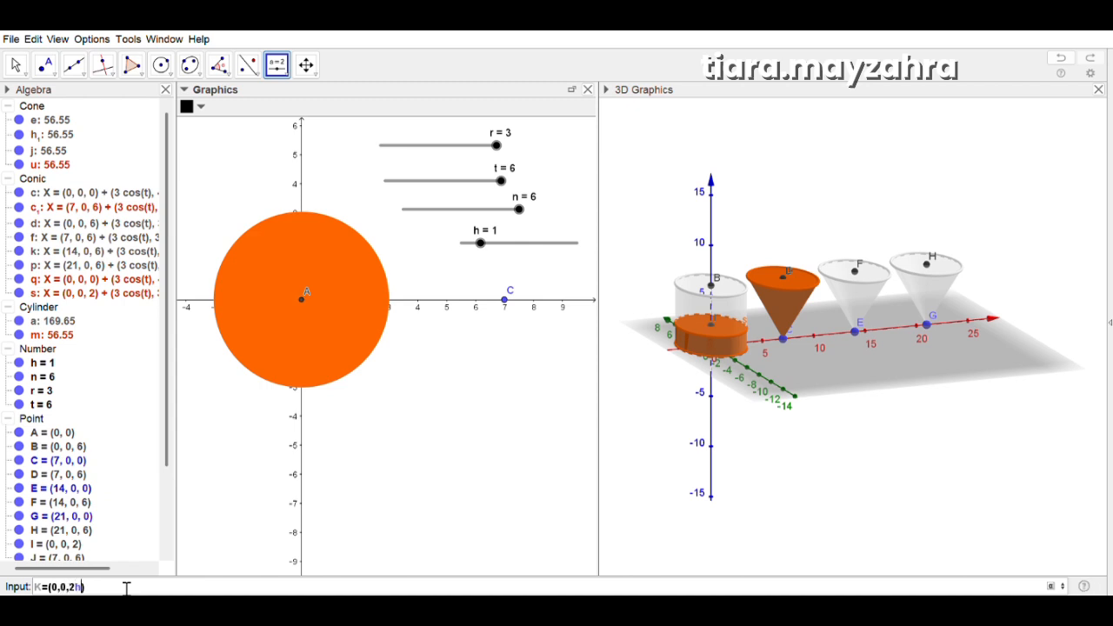
text(3)
key(Return)
drag(481, 243, 578, 246)
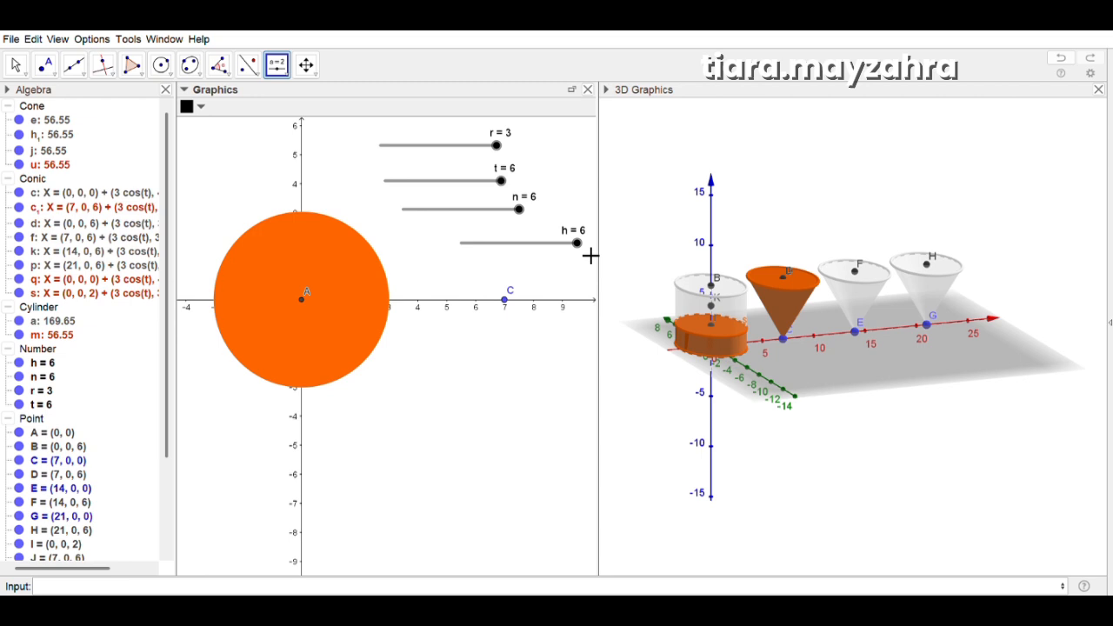
Create a second-layer cylinder on the circle s with height h/3 using the Cylinder command
click(191, 588)
text(cyl)
key(Return)
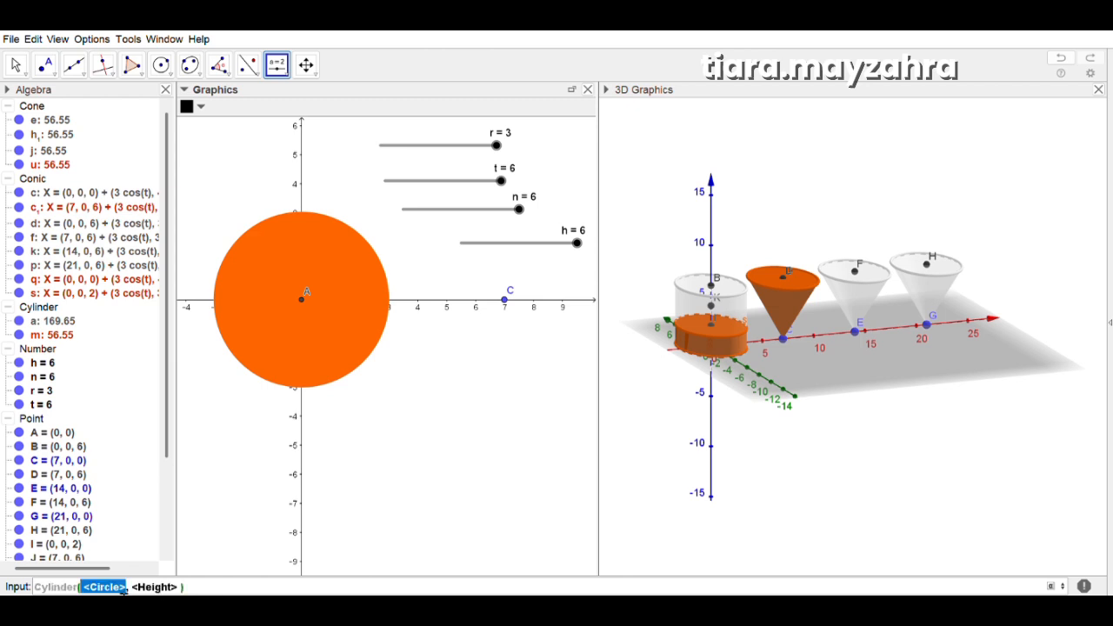
key(BackSpace)
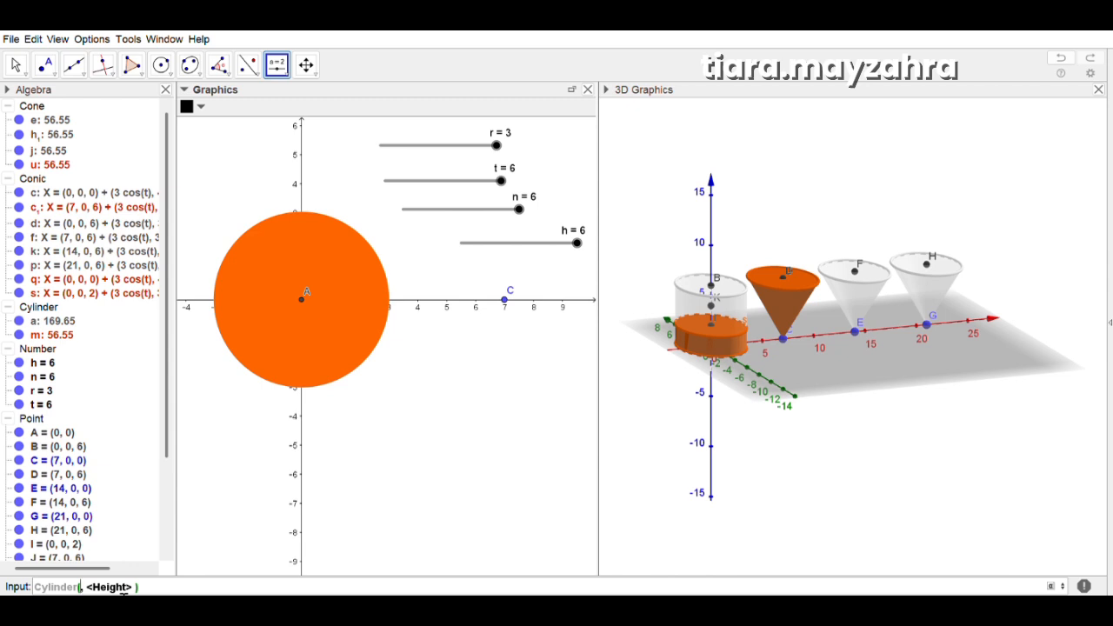
text(s)
click(143, 591)
key(BackSpace)
key(BackSpace)
key(BackSpace)
key(BackSpace)
key(BackSpace)
key(BackSpace)
key(BackSpace)
key(BackSpace)
key(BackSpace)
text(h/3)
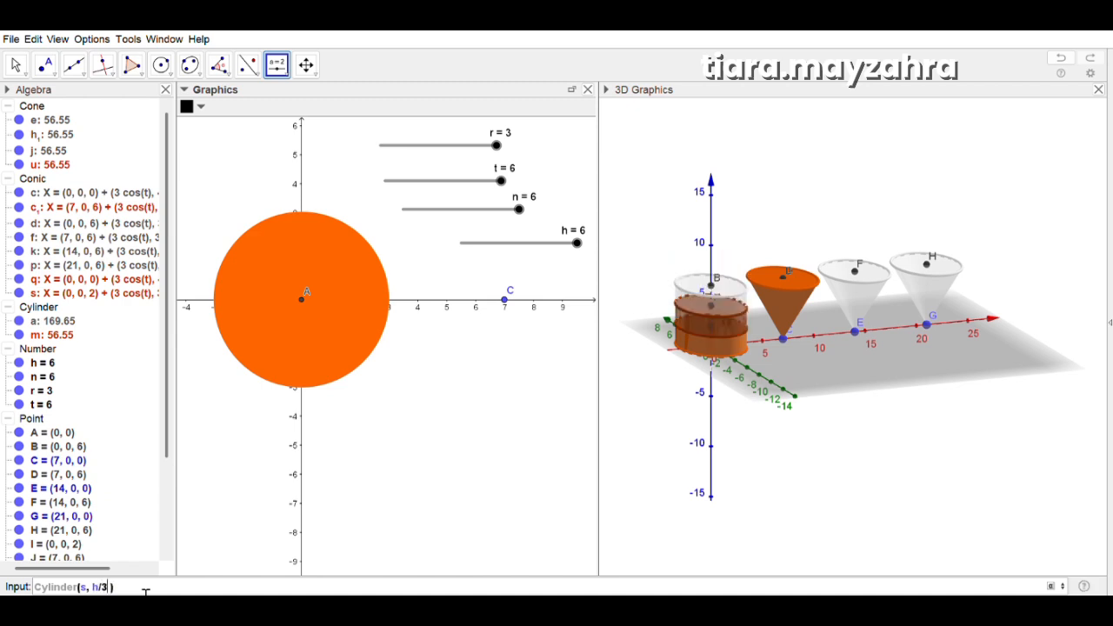
key(Return)
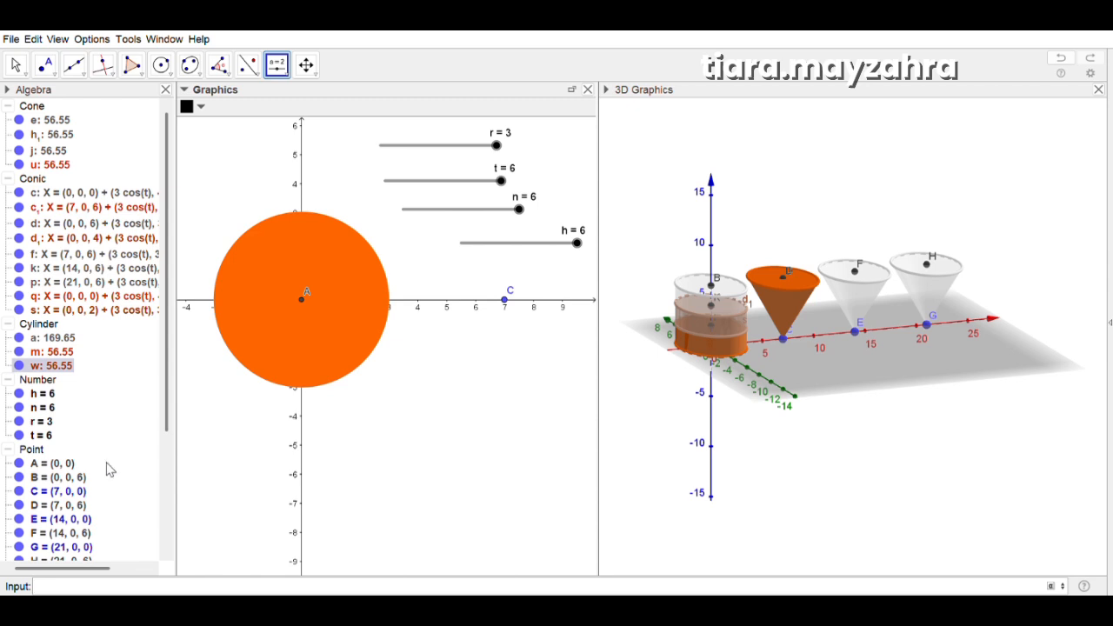
Recolour the cylinder built on circle s light green and make its filling solid
click(18, 365)
key(ctrl+y)
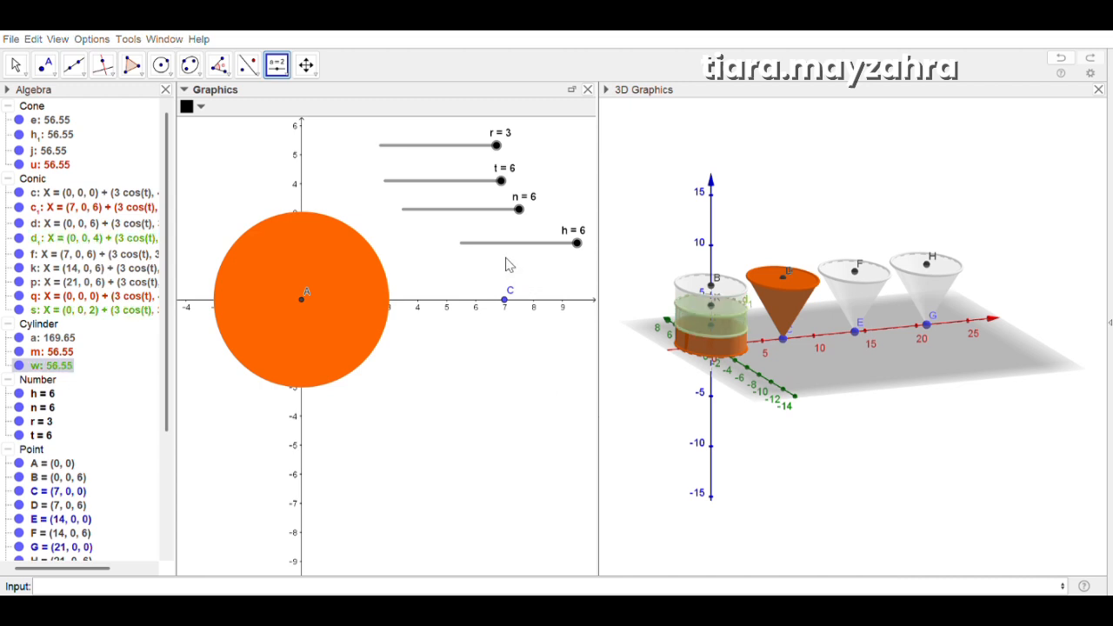
key(ctrl+y)
key(ctrl+y)
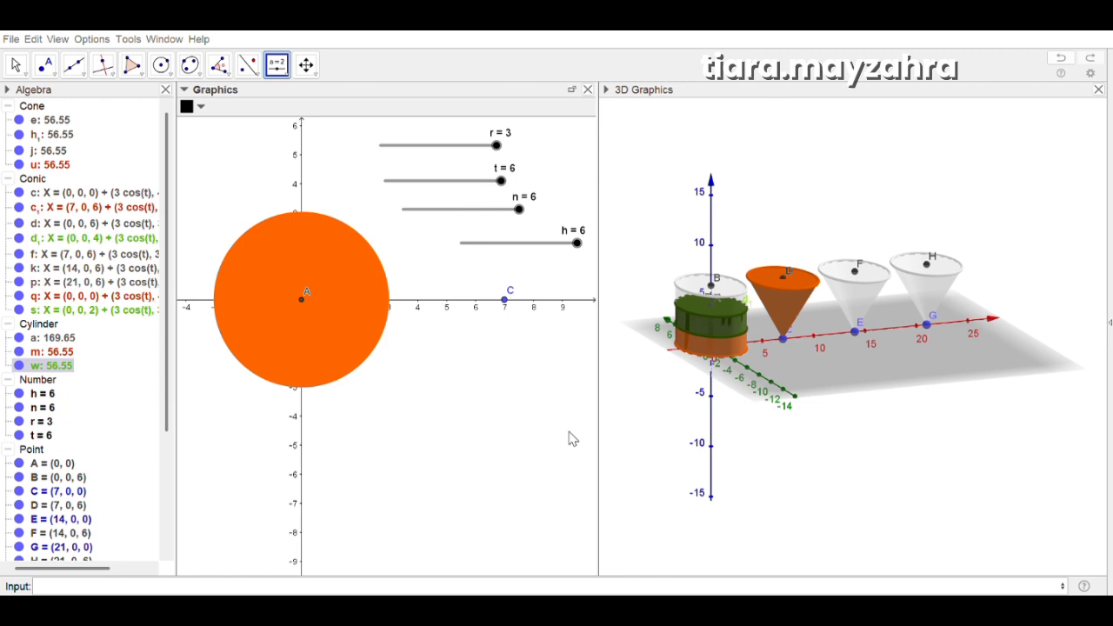
Define the point L = (14, 0, h) and set slider h to 3
click(228, 588)
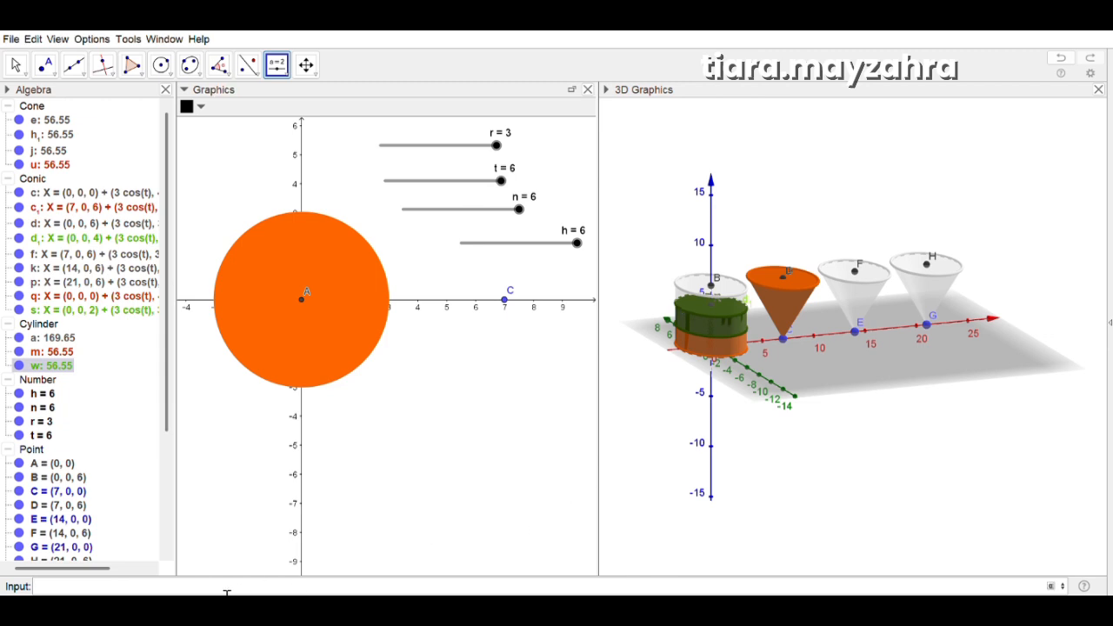
text(L=(14,0,h)
key(Return)
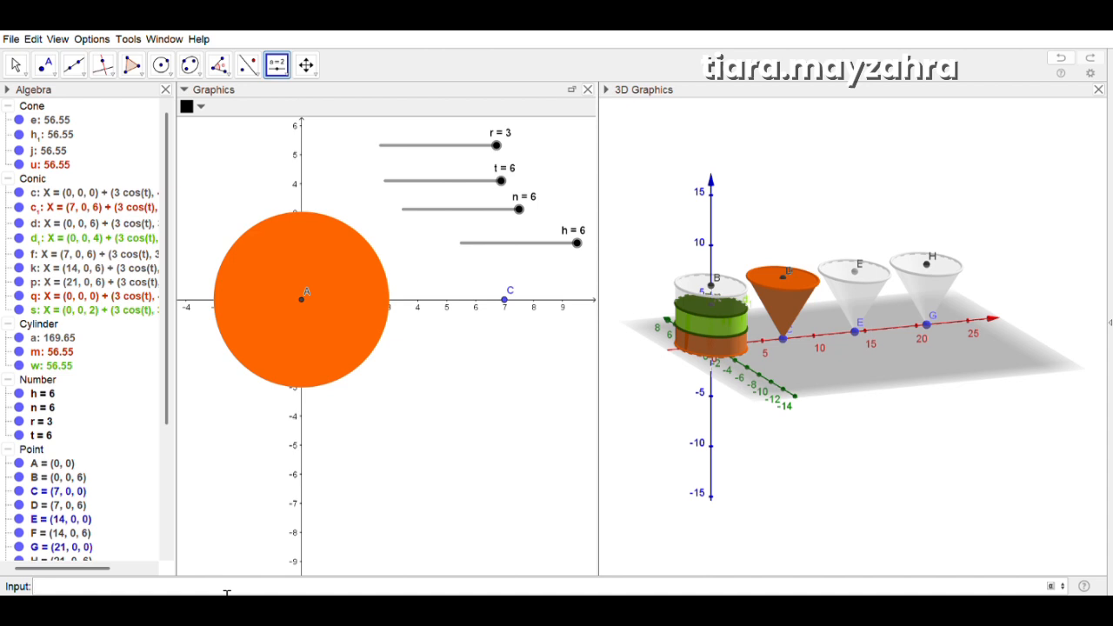
drag(577, 243, 519, 241)
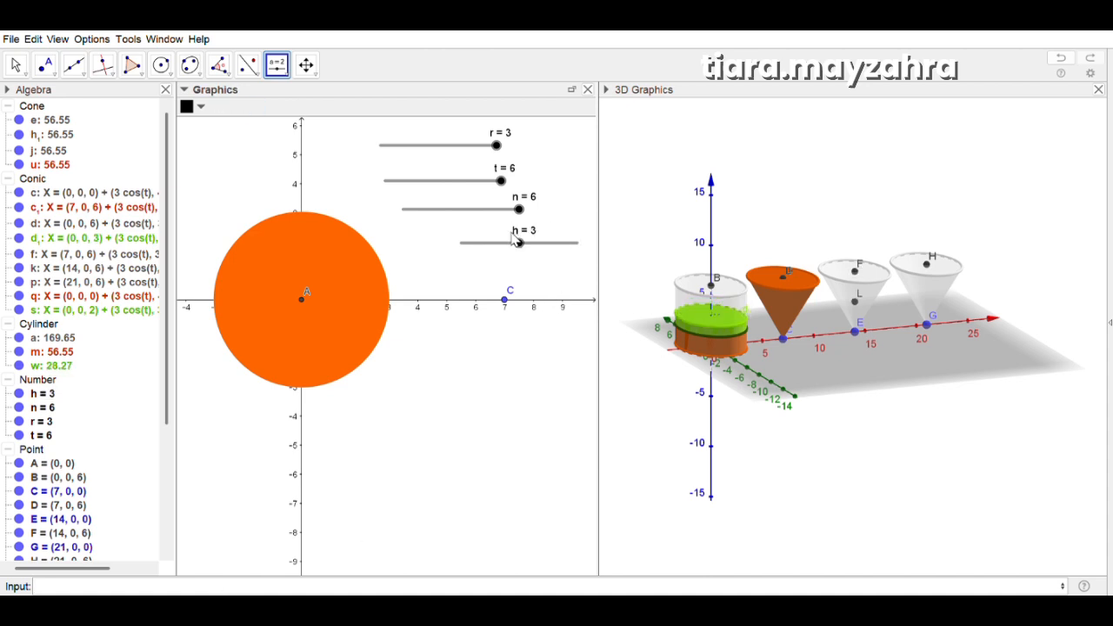
Create a cone with base centre L, apex E and radius h/2, and set slider h to 6
click(683, 174)
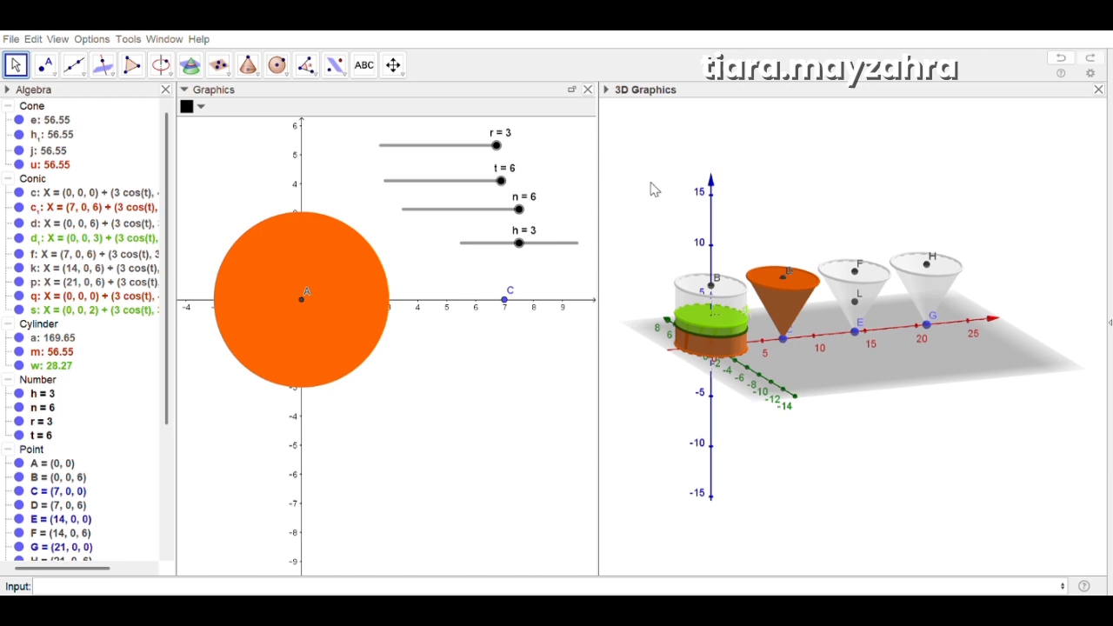
click(255, 67)
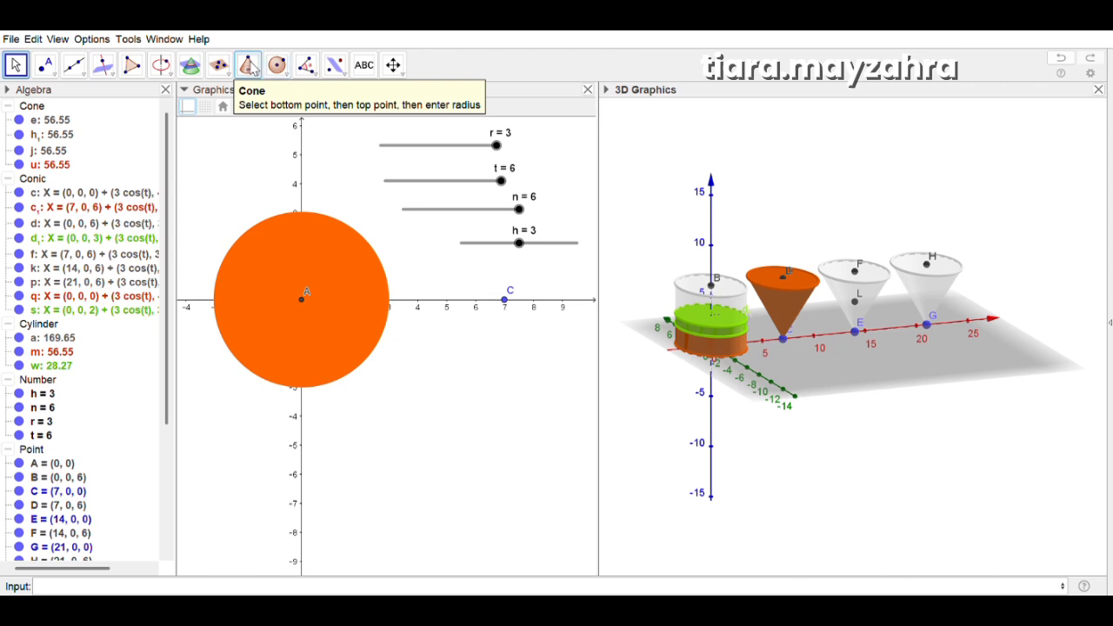
click(252, 68)
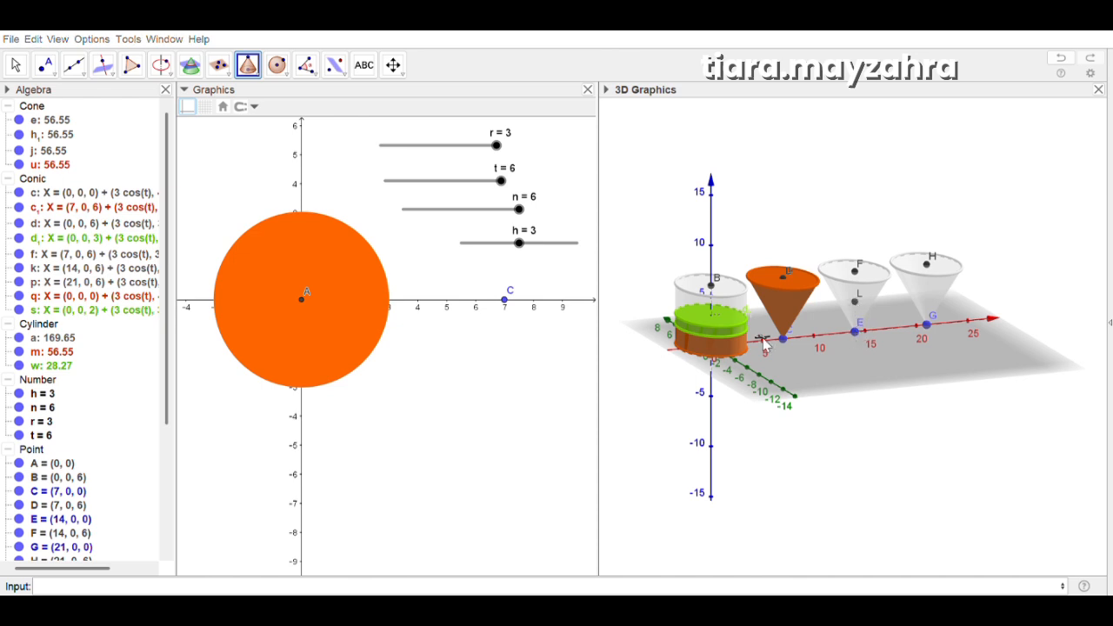
click(607, 333)
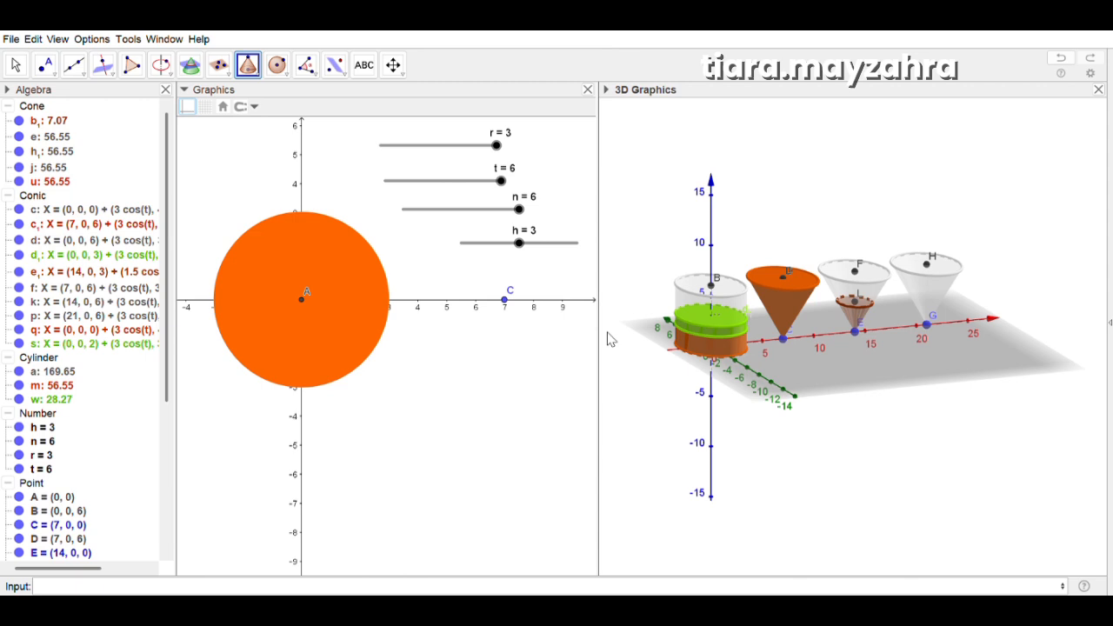
key(Escape)
drag(519, 243, 596, 256)
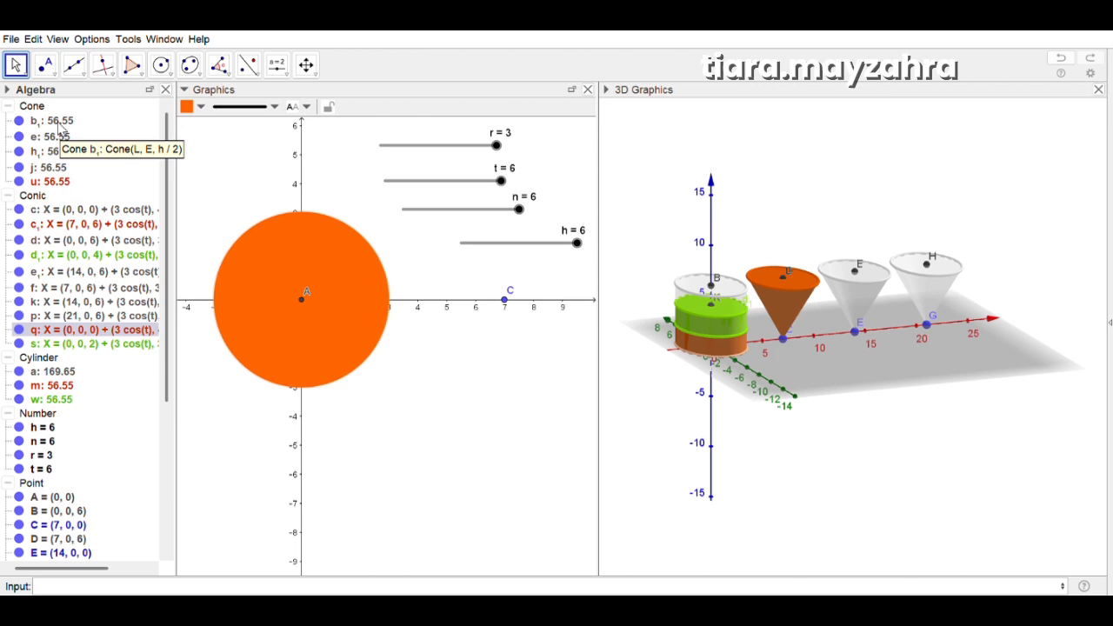
Recolour the cone between L and E light green and make its filling solid
click(59, 122)
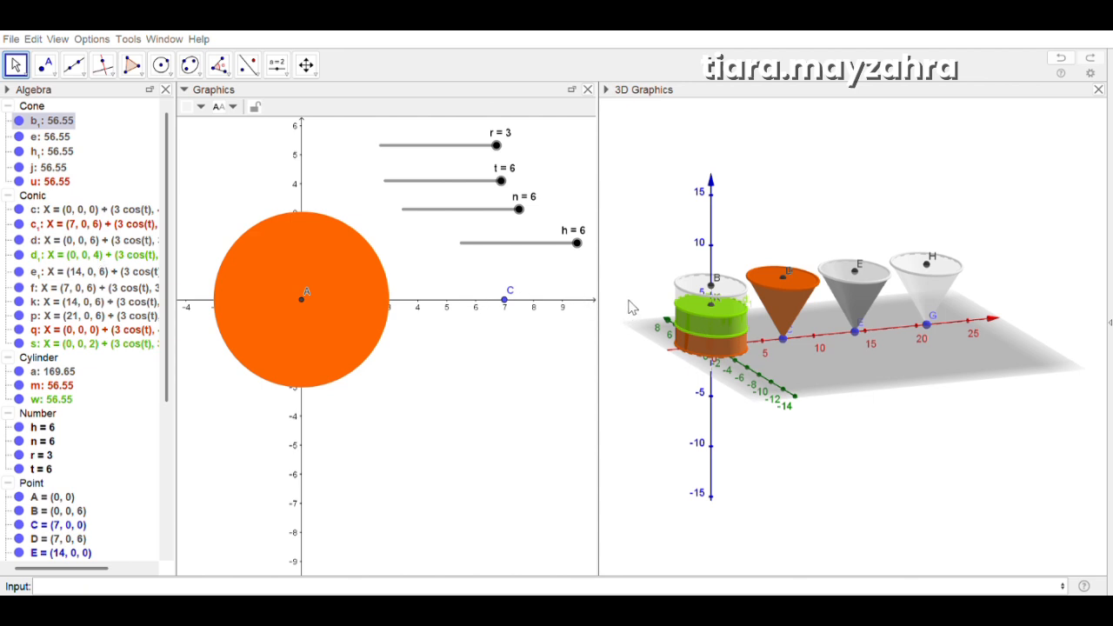
click(570, 245)
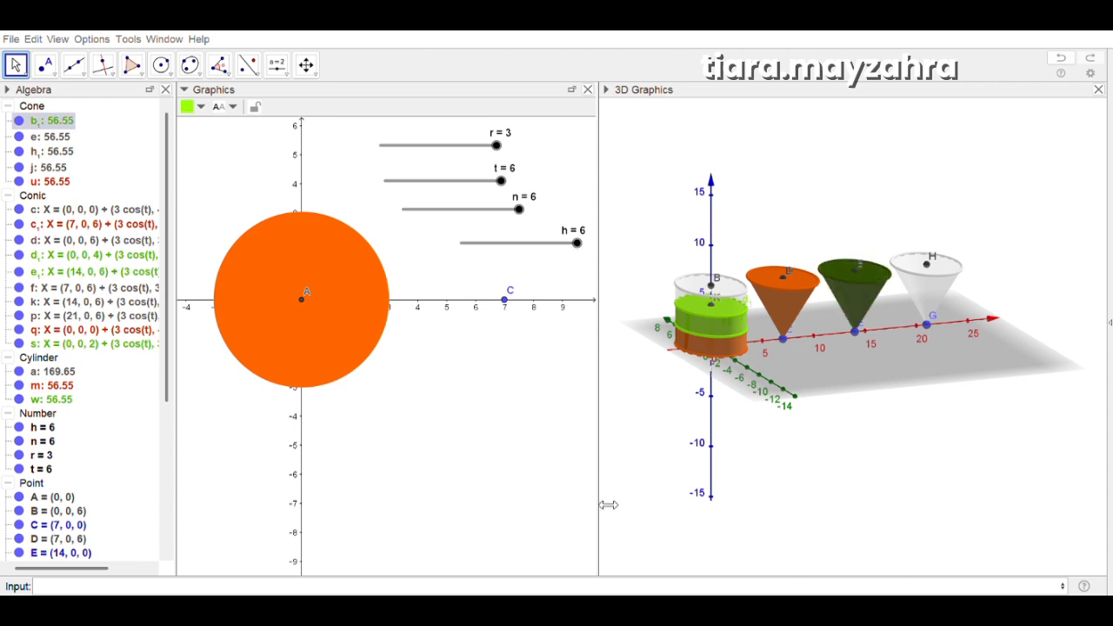
click(745, 149)
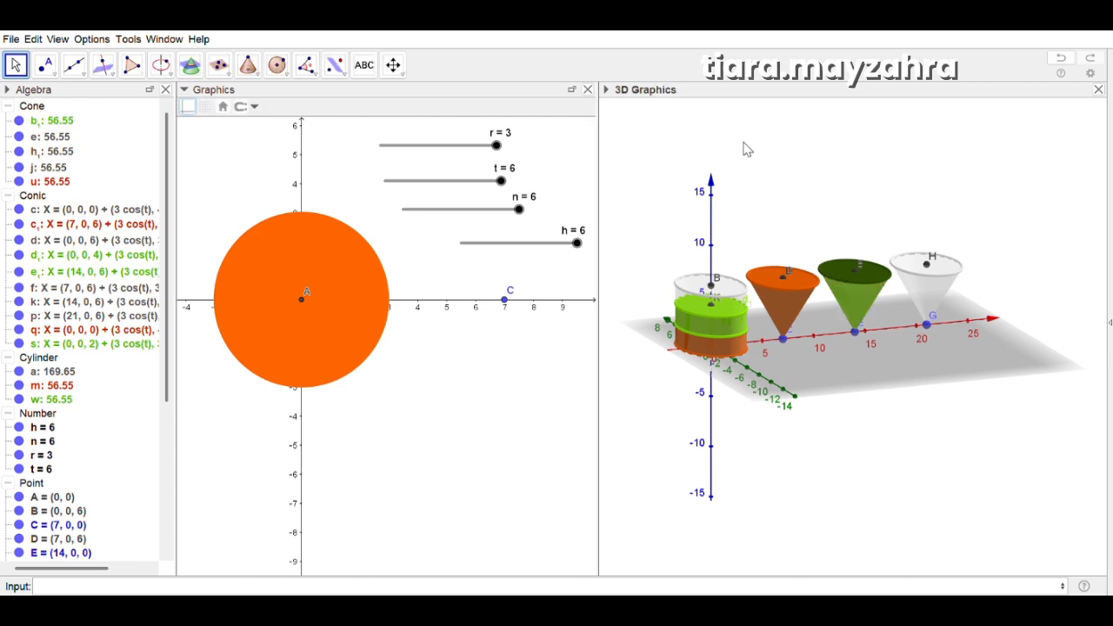
click(588, 252)
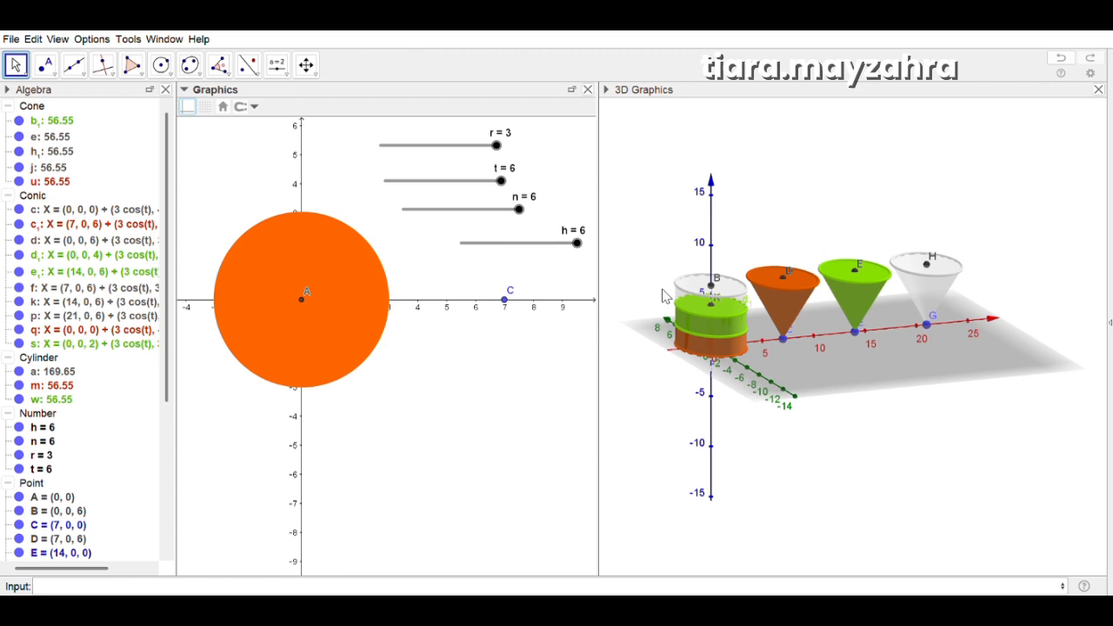
Create a slider v and define the point M = (0, 0, v), with slider v set to 5
click(276, 65)
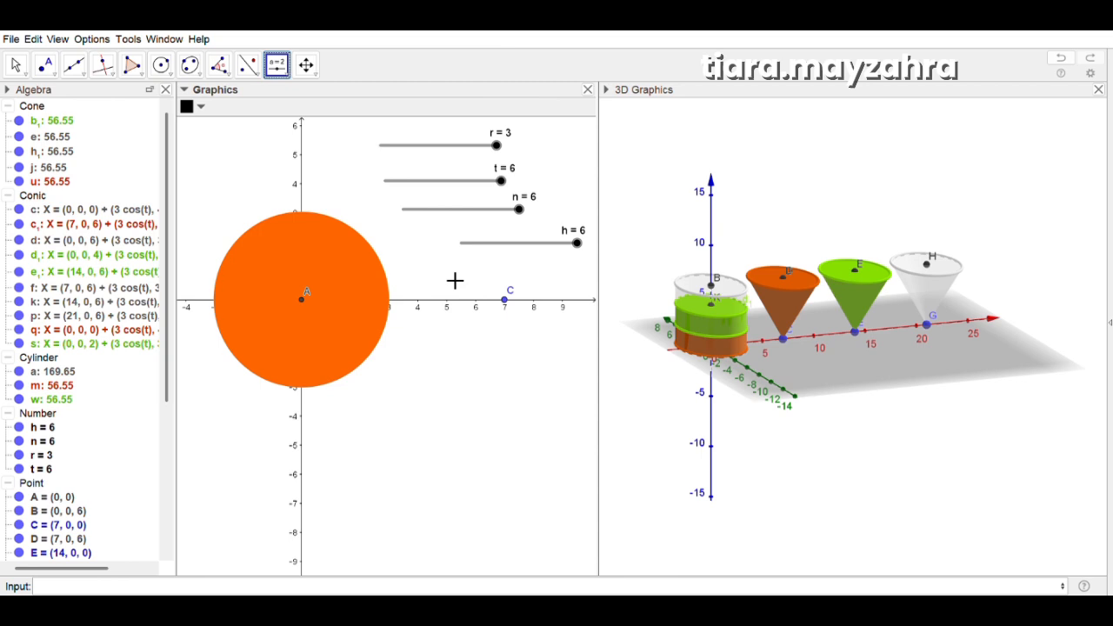
click(455, 280)
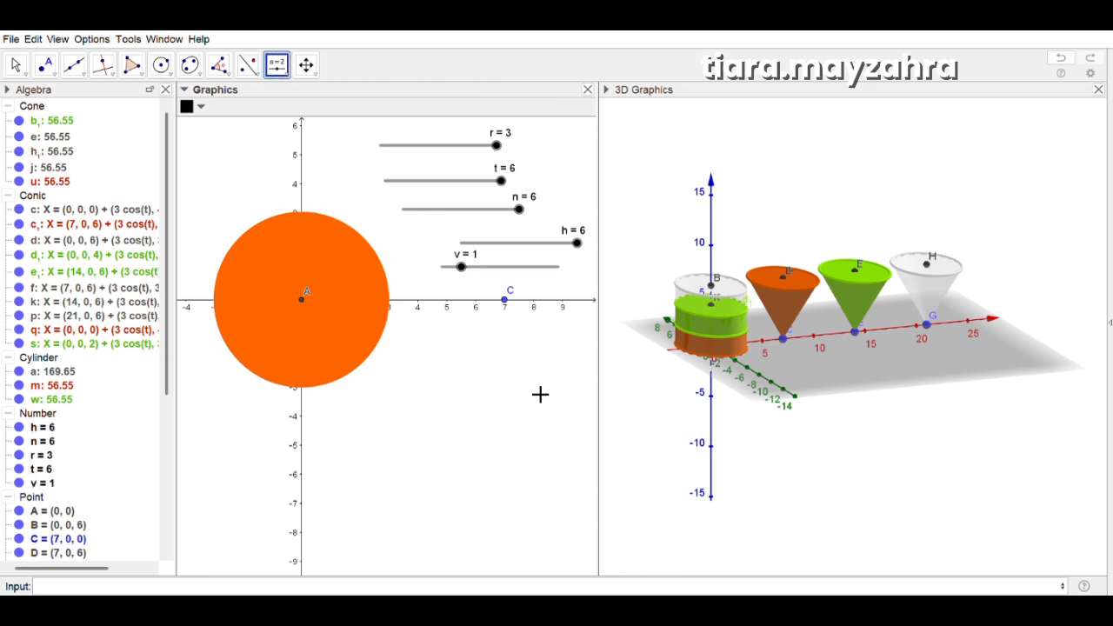
click(112, 586)
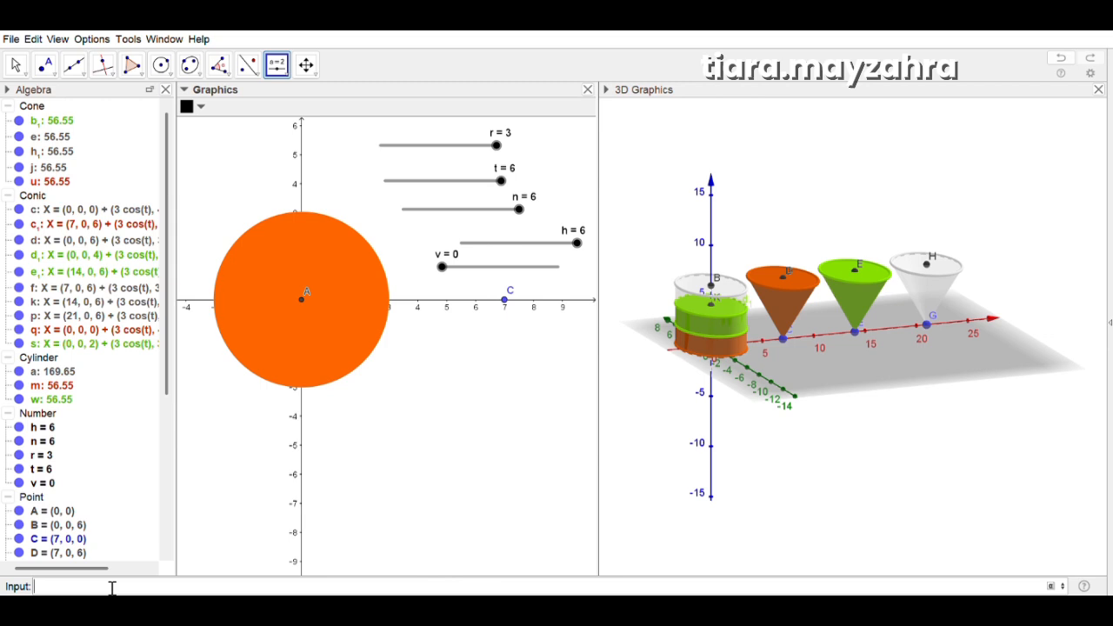
text(M)
text(=)
text(()
text(0,0)
text(,)
text(0)
key(Return)
drag(447, 267, 539, 299)
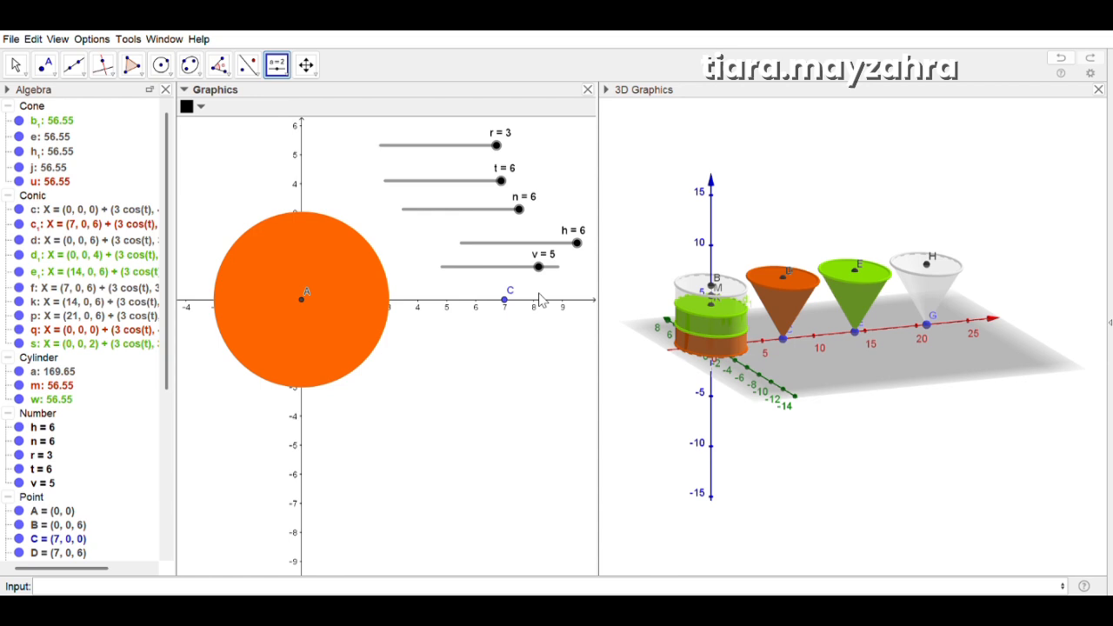
Create a third-layer cylinder on the circle d_1 with height v/3 using the Cylinder command
click(169, 588)
text(cyl)
key(Return)
key(BackSpace)
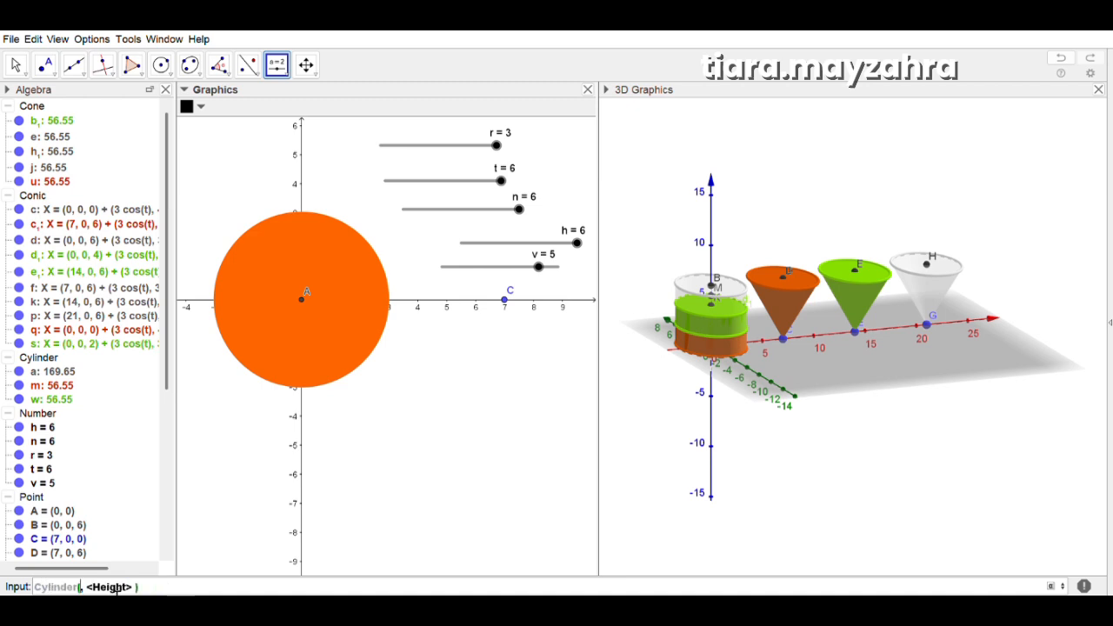
text(d_1)
click(164, 590)
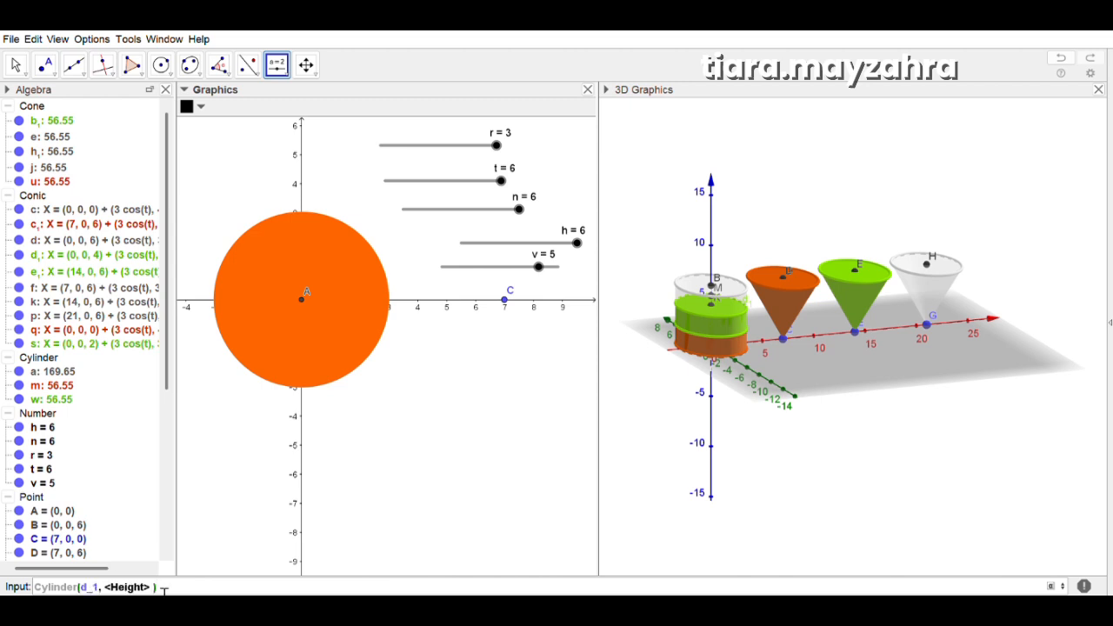
key(BackSpace)
key(BackSpace)
key(BackSpace)
key(BackSpace)
key(BackSpace)
key(BackSpace)
key(BackSpace)
key(BackSpace)
key(BackSpace)
text(v/3)
key(Return)
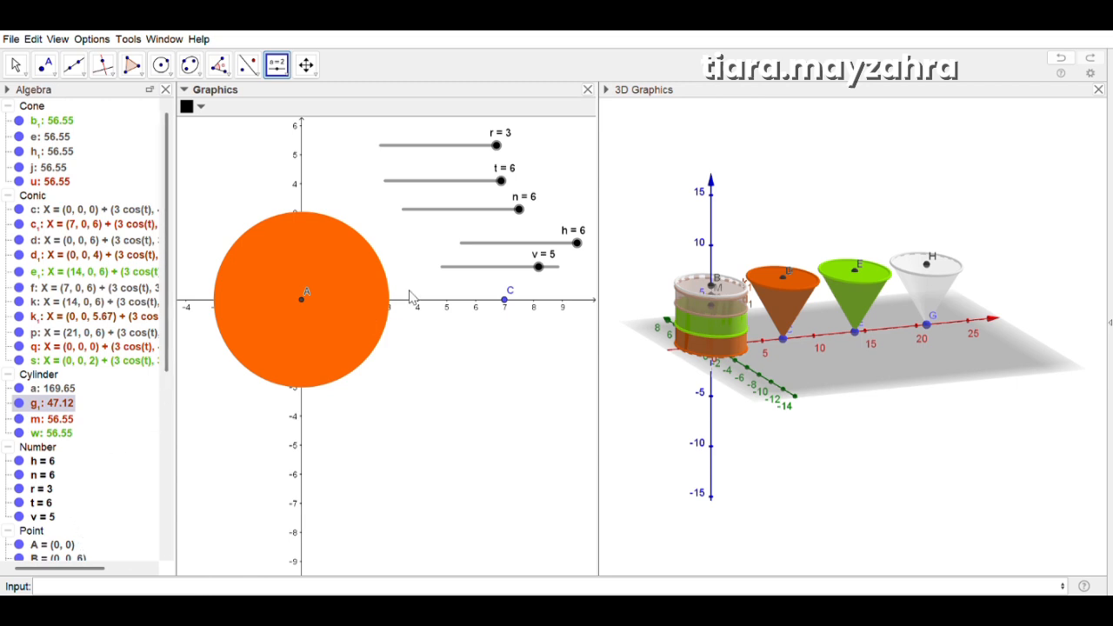
Recolour the cylinder built on circle d_1 solid blue and set slider v to 6
click(516, 290)
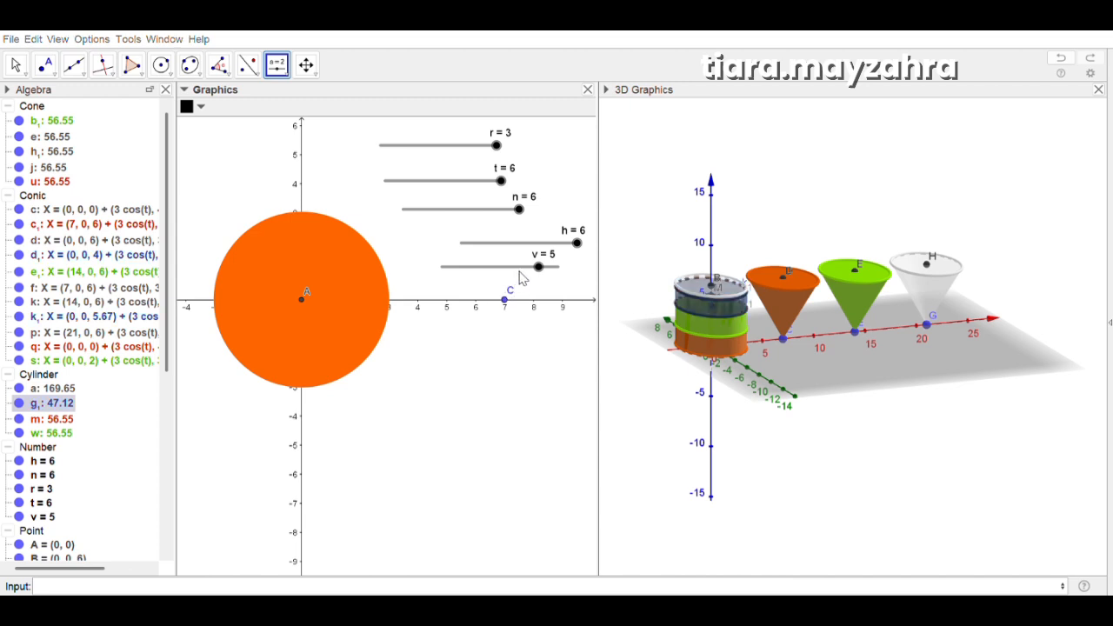
click(495, 383)
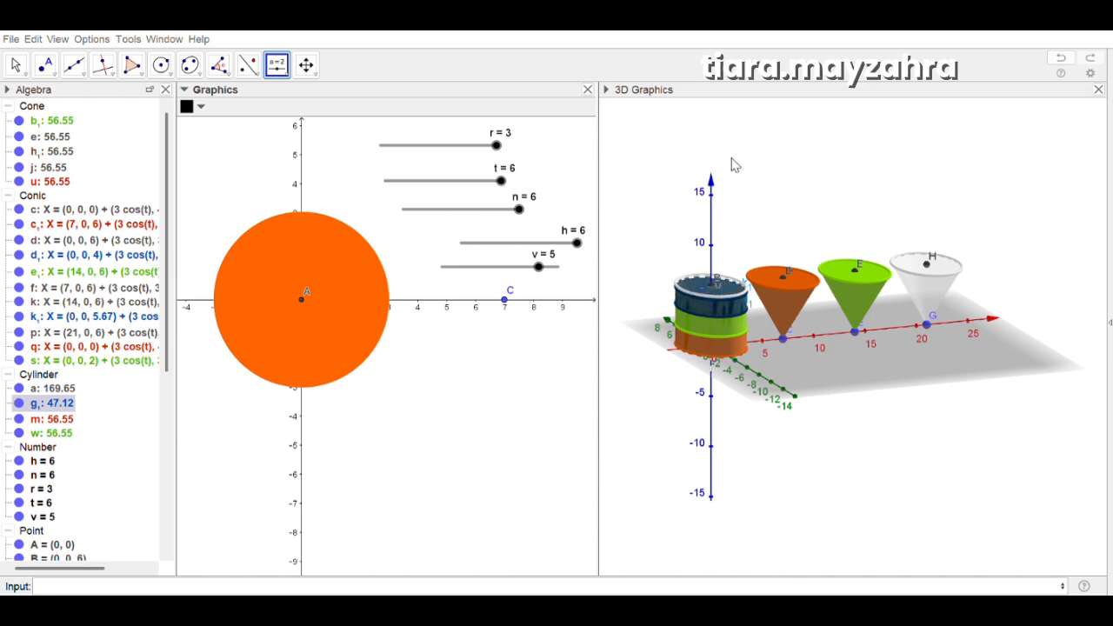
click(732, 158)
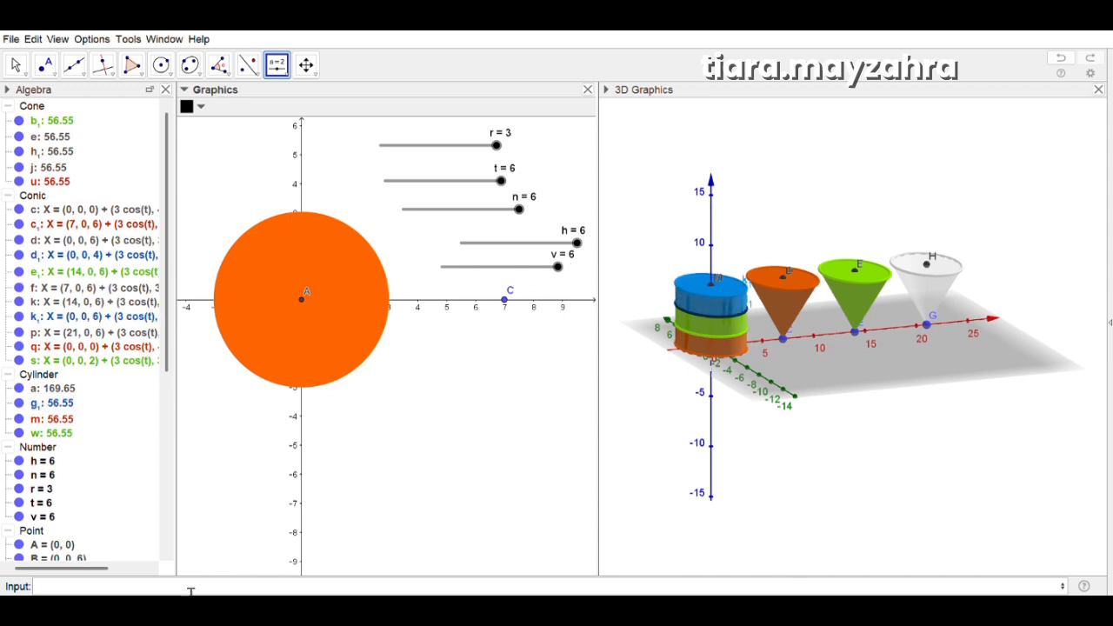
Define the point N = (21, 0, v) and set slider v to 4
click(190, 591)
text(N=(21,0,v)
key(Return)
drag(557, 267, 520, 267)
Create a cone with base centre N, apex G and radius v/2
click(778, 167)
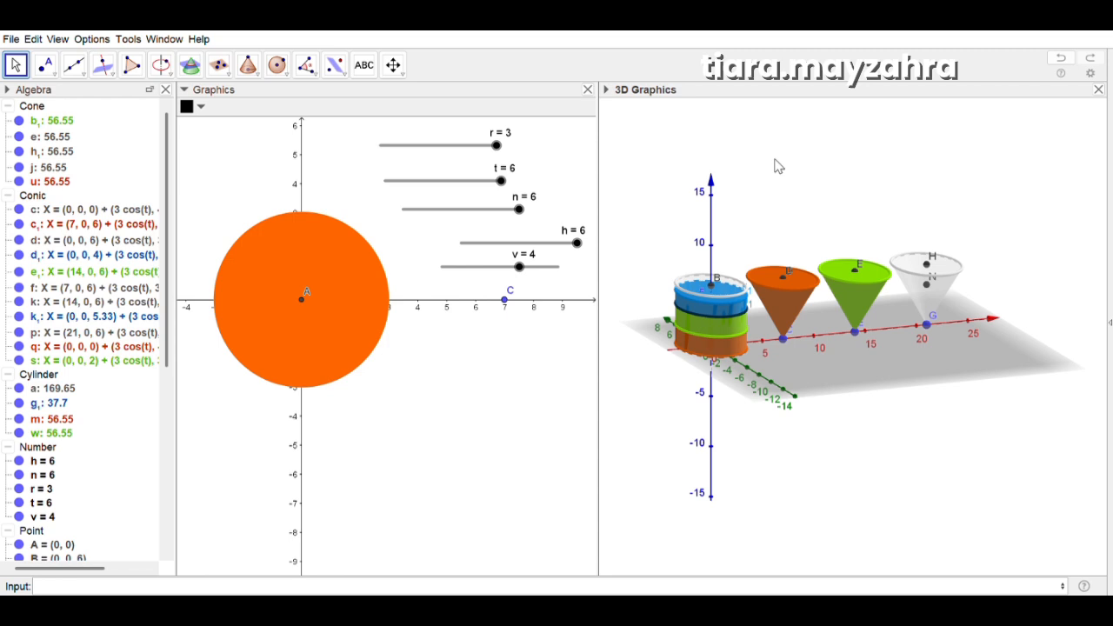
mouse_move(520, 267)
mouse_down()
mouse_move(565, 271)
mouse_move(521, 268)
mouse_up()
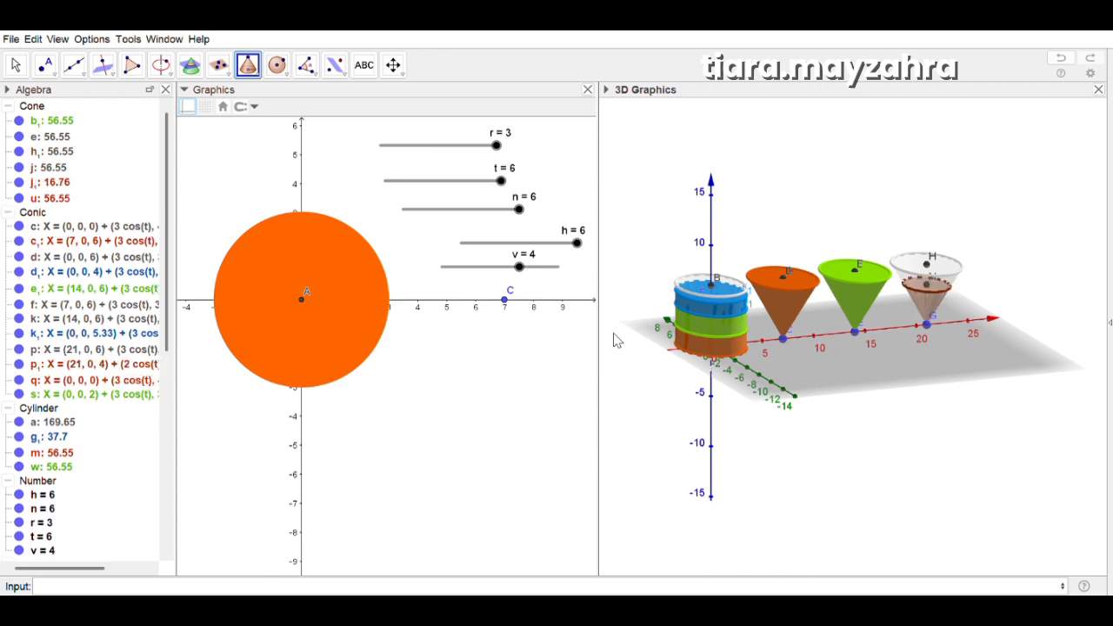
Recolour the cone between N and G solid blue and set slider v to 6
click(49, 181)
click(19, 183)
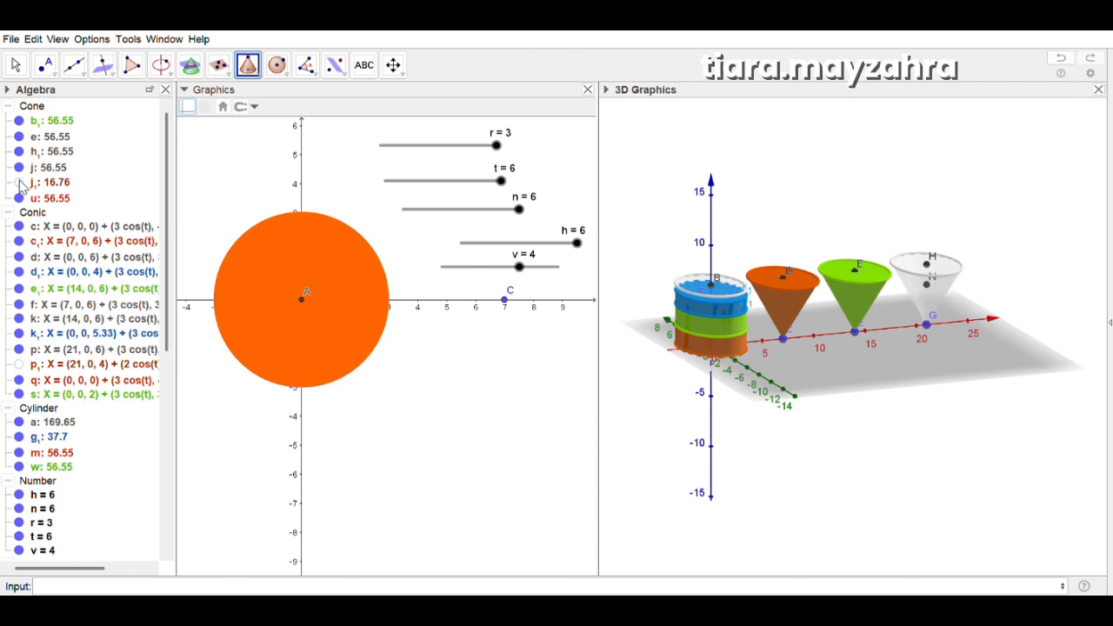
click(19, 183)
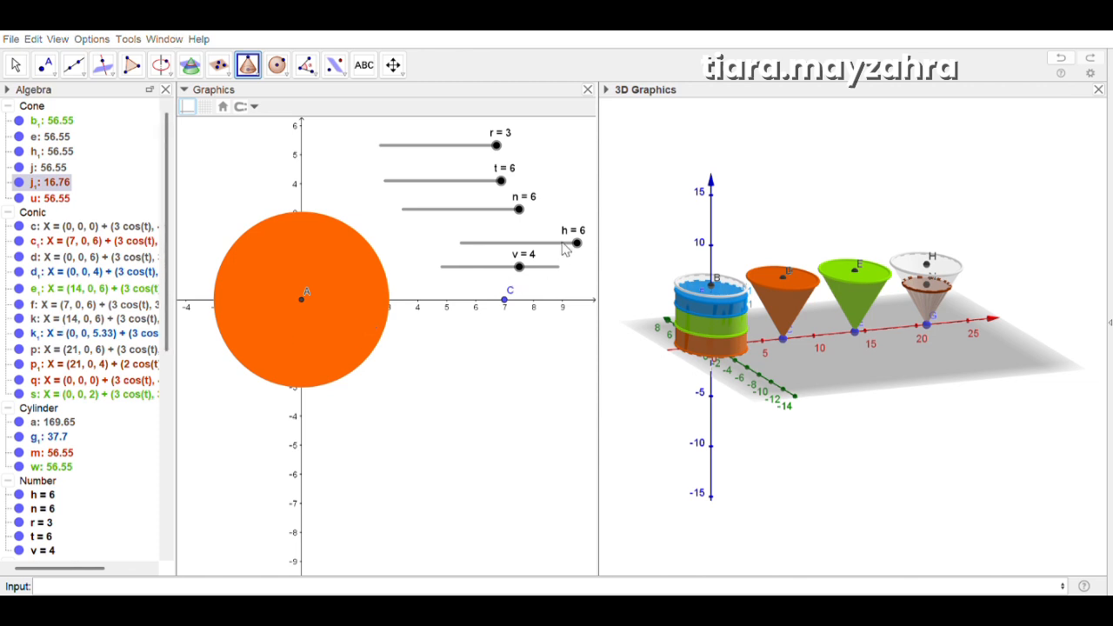
click(568, 240)
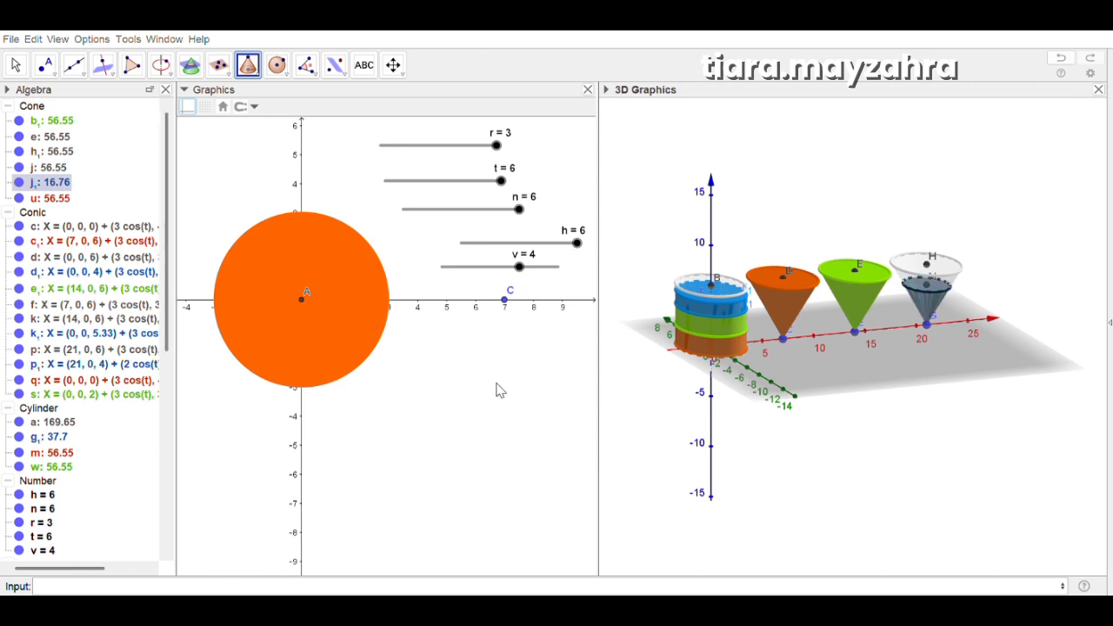
drag(519, 266, 736, 282)
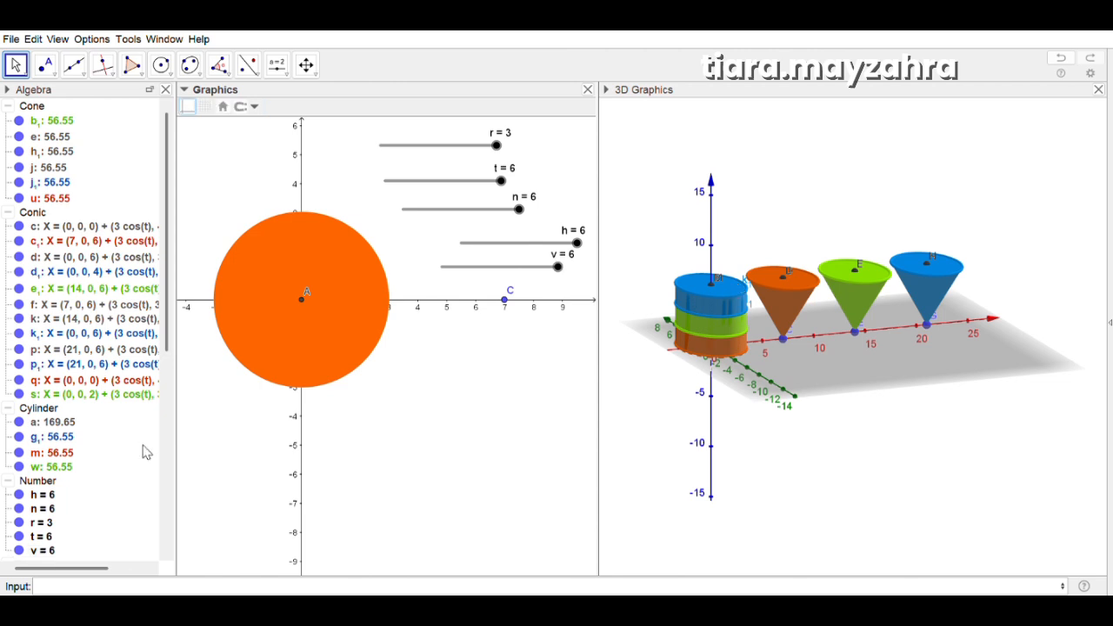
scroll(146, 452, down, 5)
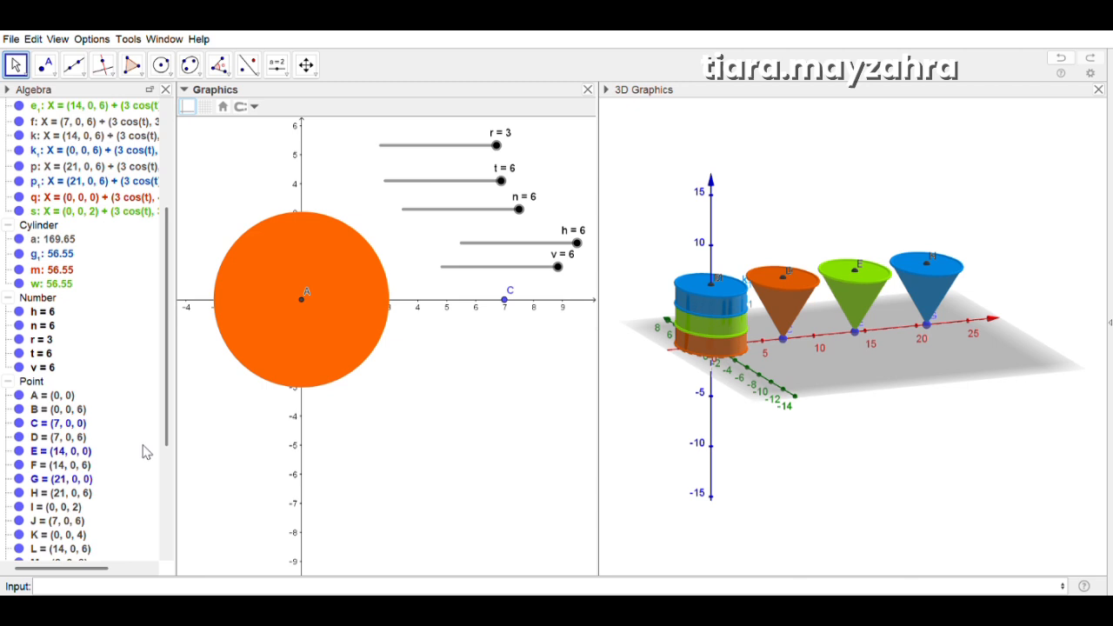
Hide all the points from A to N
scroll(146, 452, down, 4)
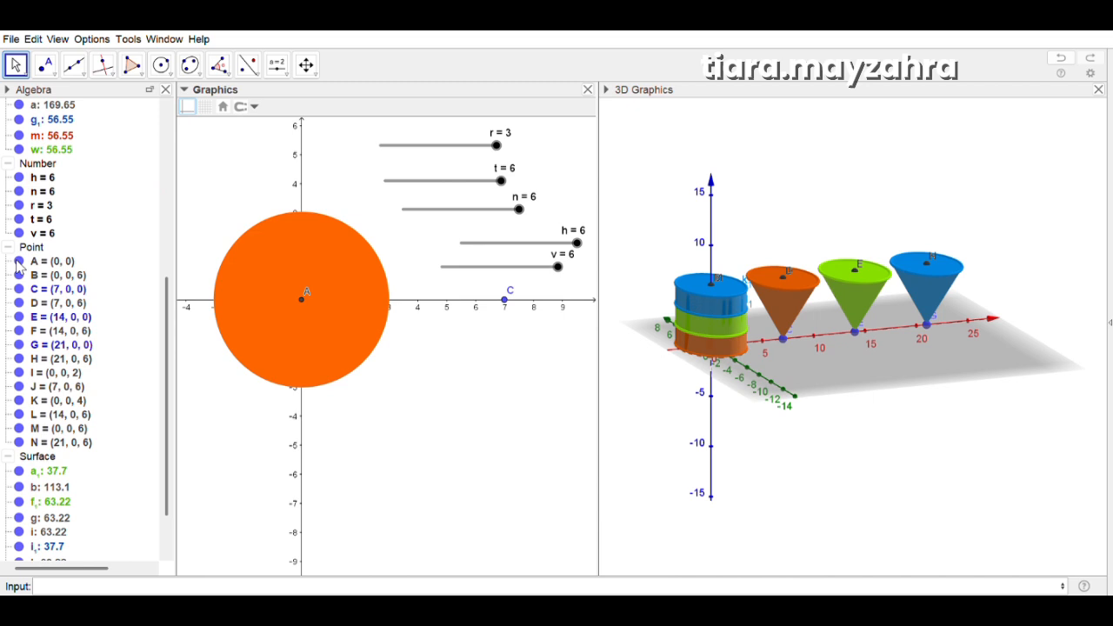
click(18, 266)
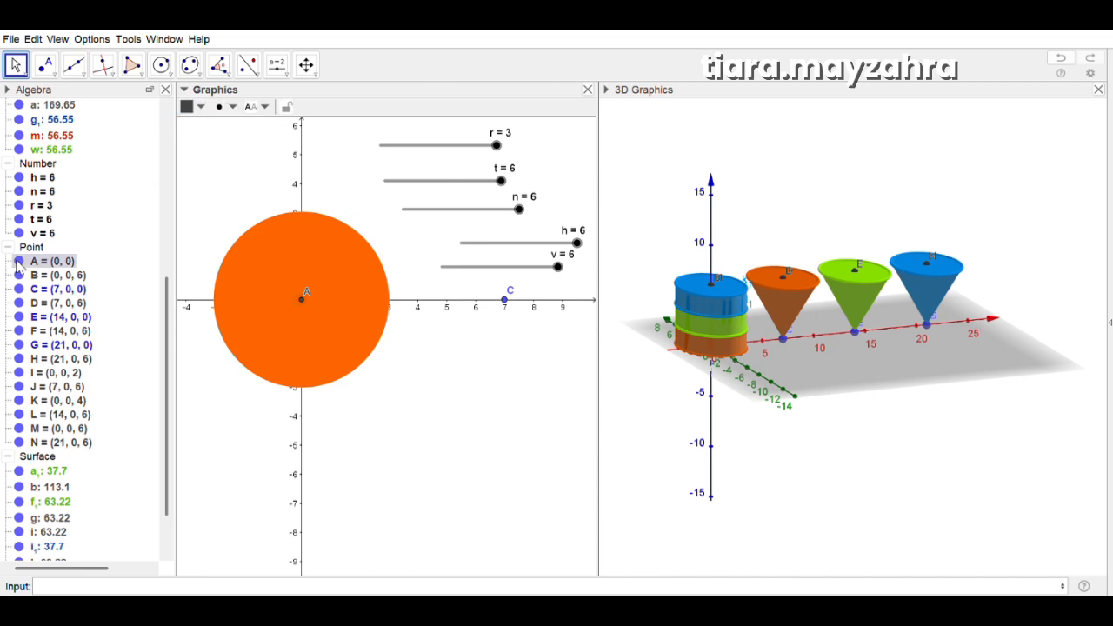
click(18, 262)
click(17, 290)
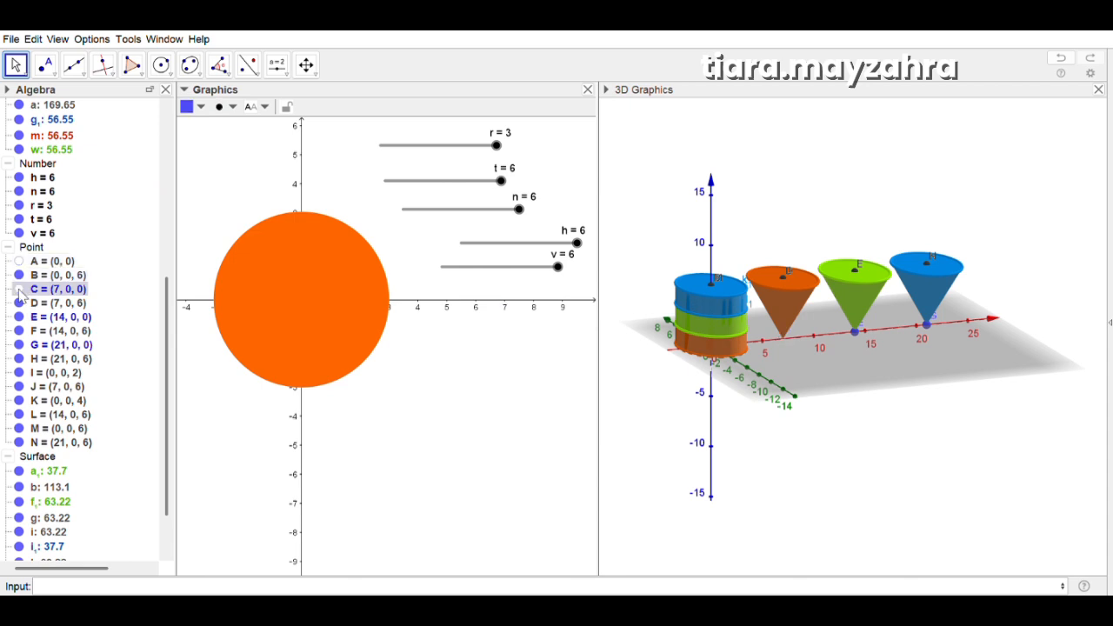
click(18, 274)
click(18, 302)
click(18, 316)
click(18, 330)
click(18, 344)
click(18, 359)
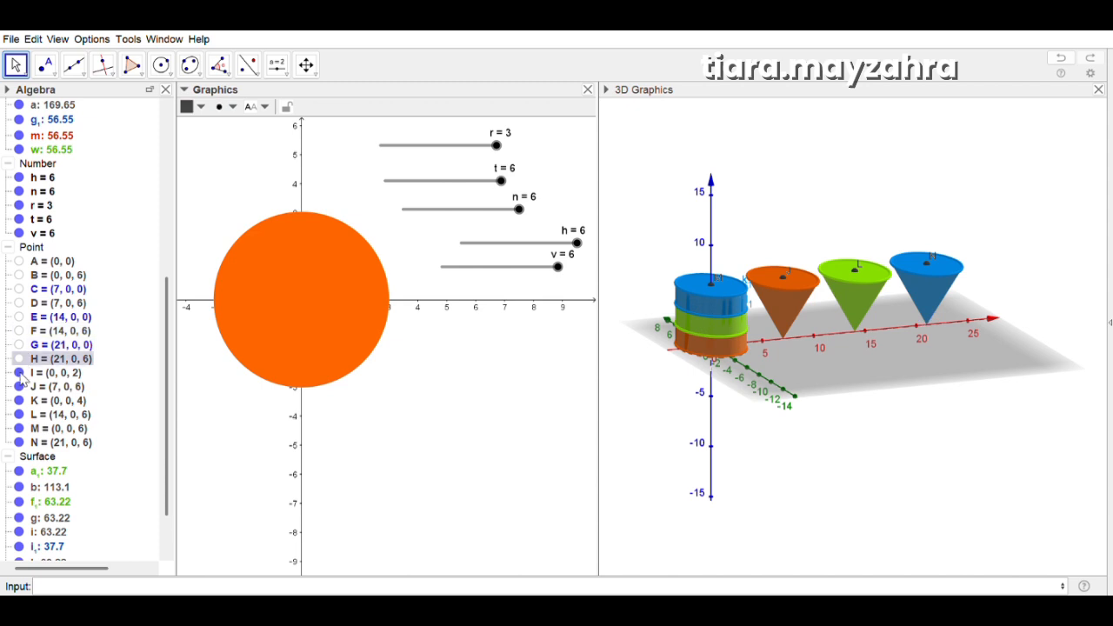
click(18, 372)
click(19, 386)
click(18, 400)
click(19, 414)
click(19, 428)
click(18, 442)
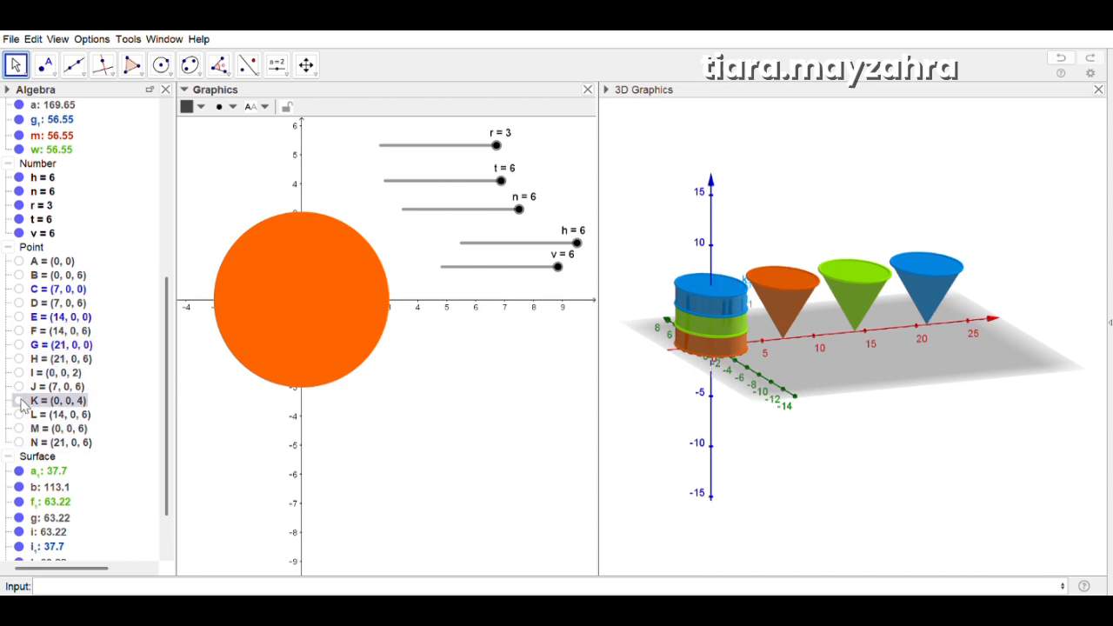
Hide the axes and plane in the 3D view, and the axes and orange circle q in the 2D view
click(944, 546)
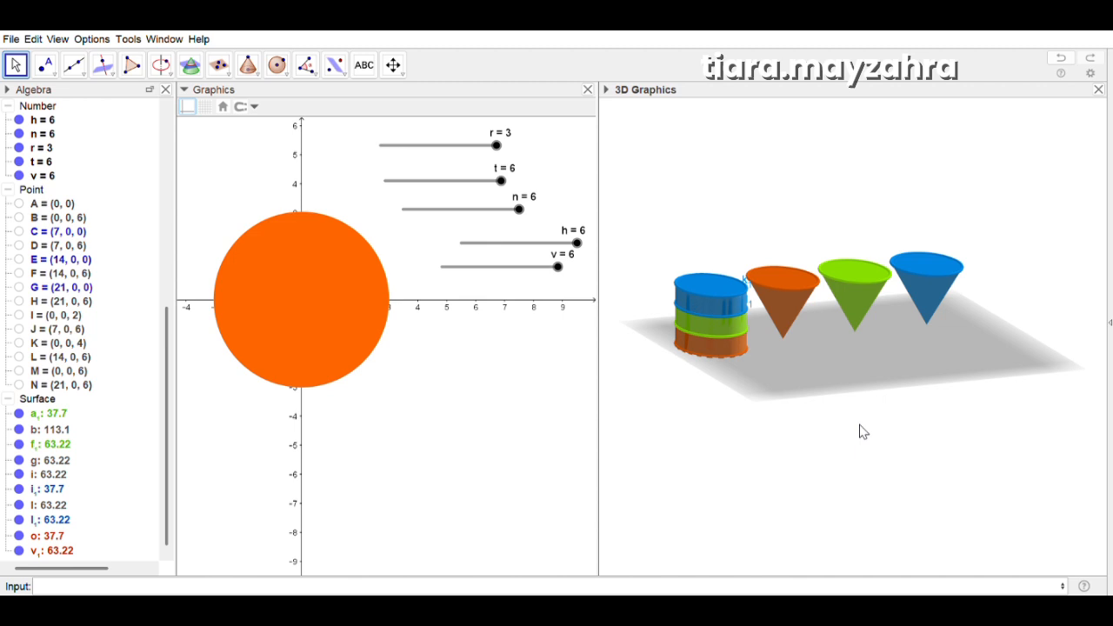
click(871, 446)
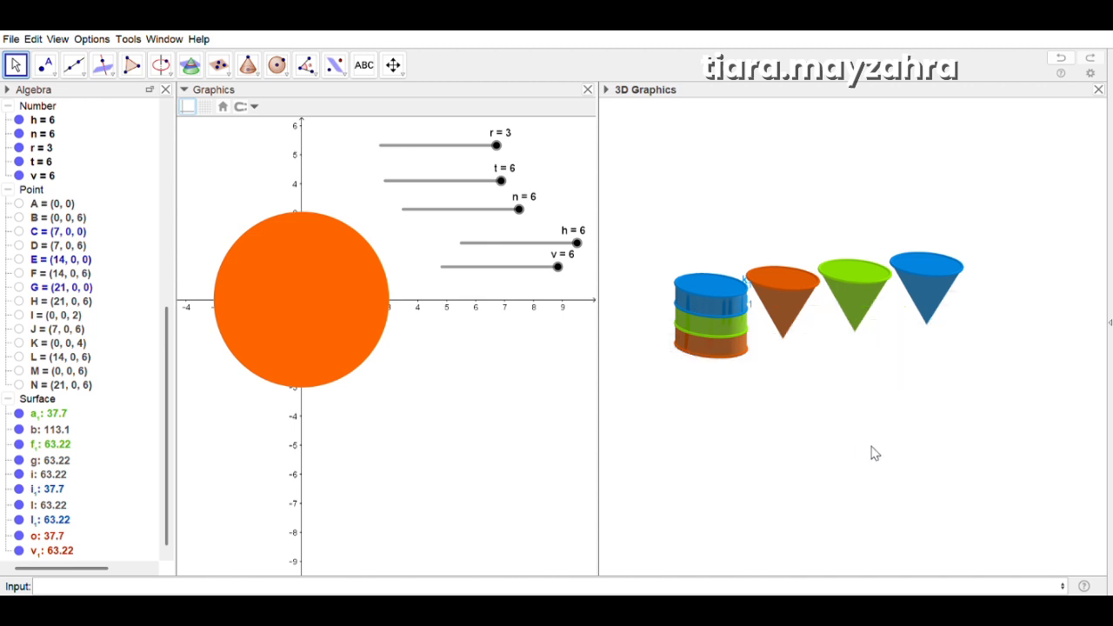
click(190, 115)
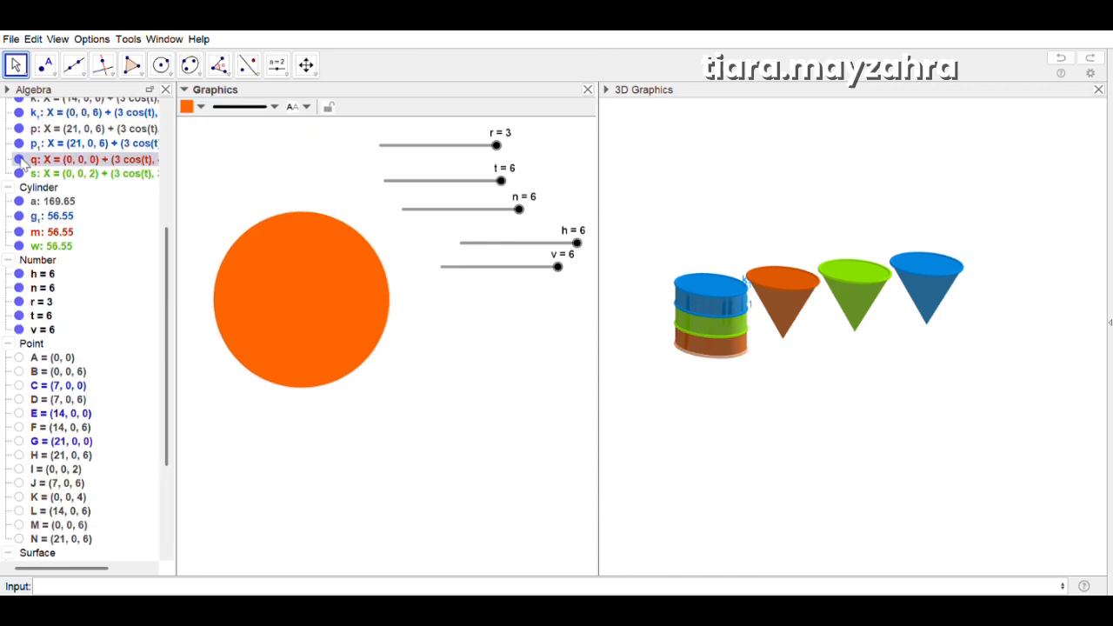
click(19, 159)
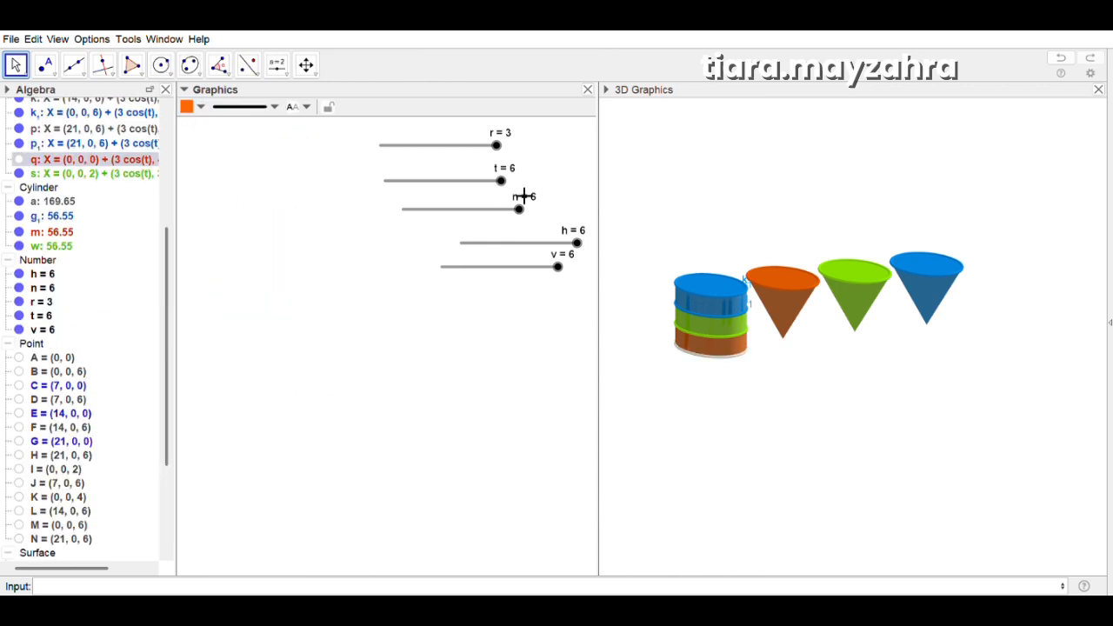
Set sliders n, h and v to 0
drag(519, 209, 402, 209)
drag(577, 242, 461, 243)
mouse_move(557, 267)
mouse_down()
mouse_move(441, 266)
mouse_move(558, 267)
mouse_up()
drag(461, 243, 577, 242)
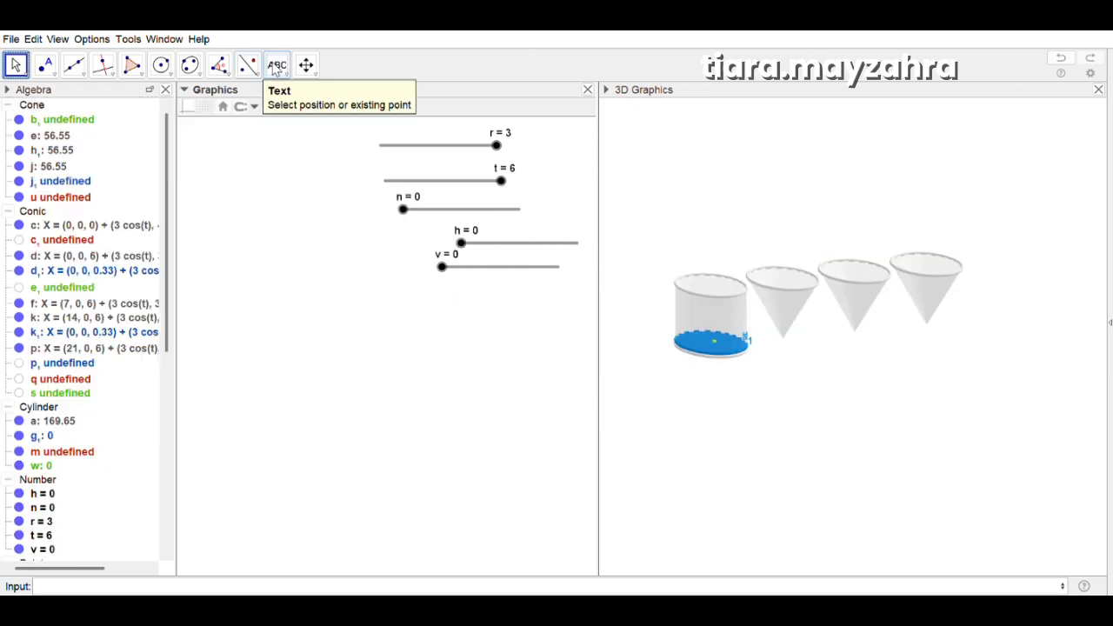
Start a new text object in the empty area of the 2D view below the sliders
click(276, 64)
click(291, 330)
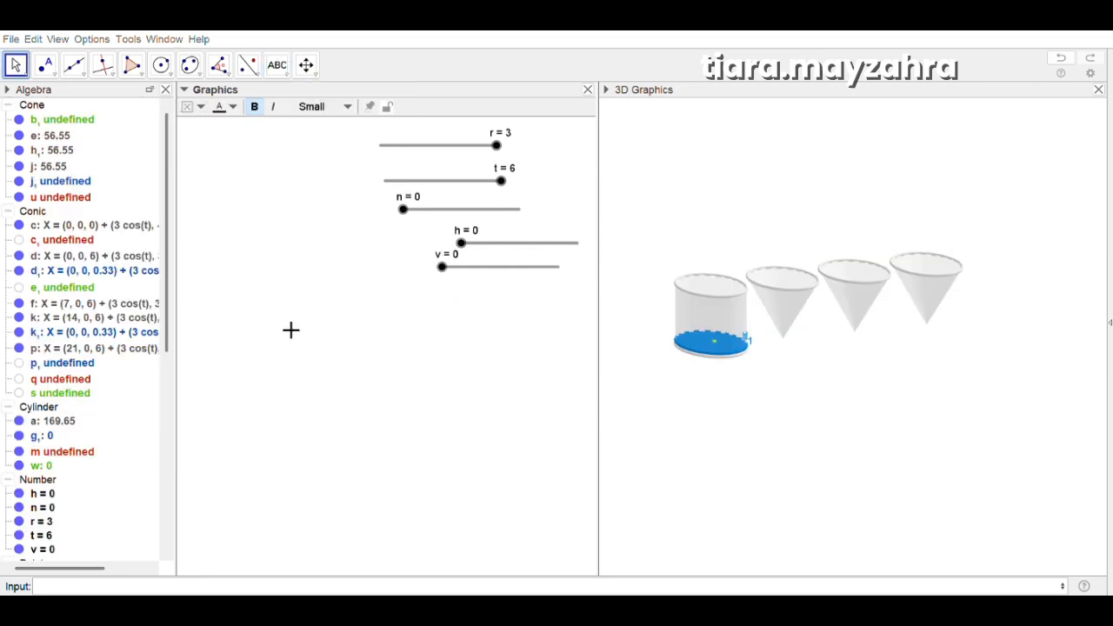